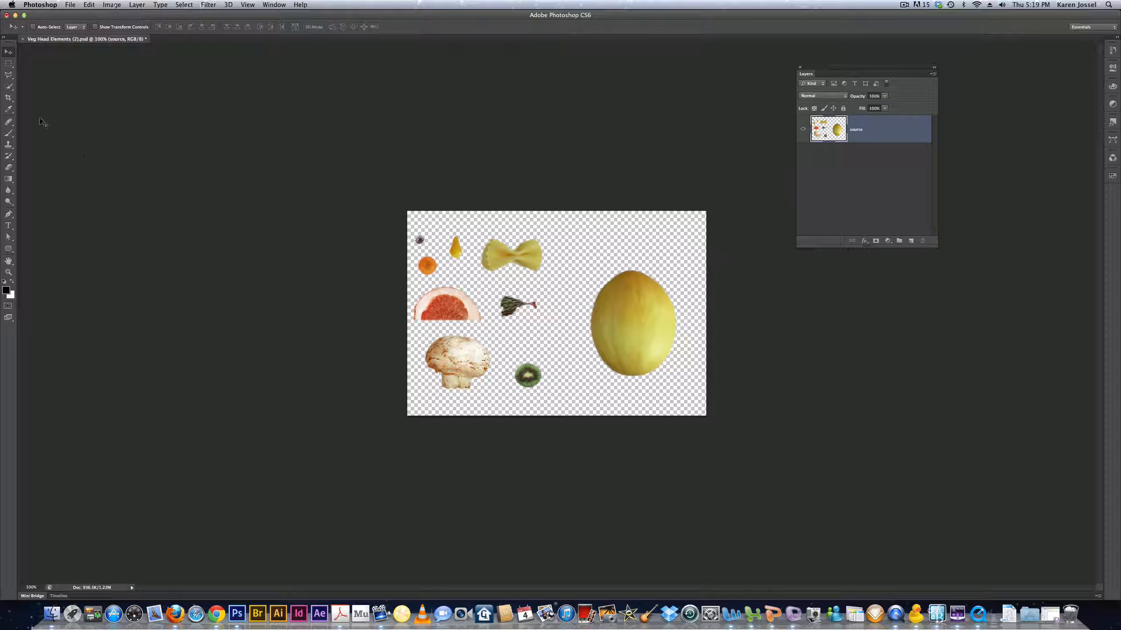
# Step: Select the melon with a rectangular marquee and copy it from the source layer onto a new layer
pyautogui.click(8, 64)
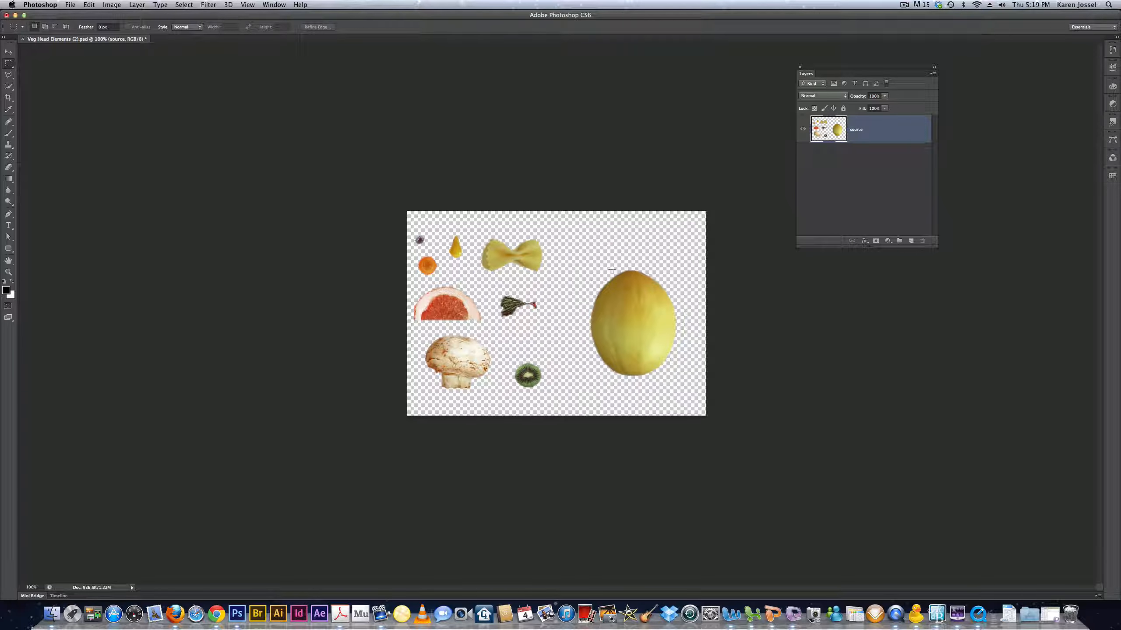
pyautogui.moveTo(596, 333); pyautogui.dragTo(683, 390)
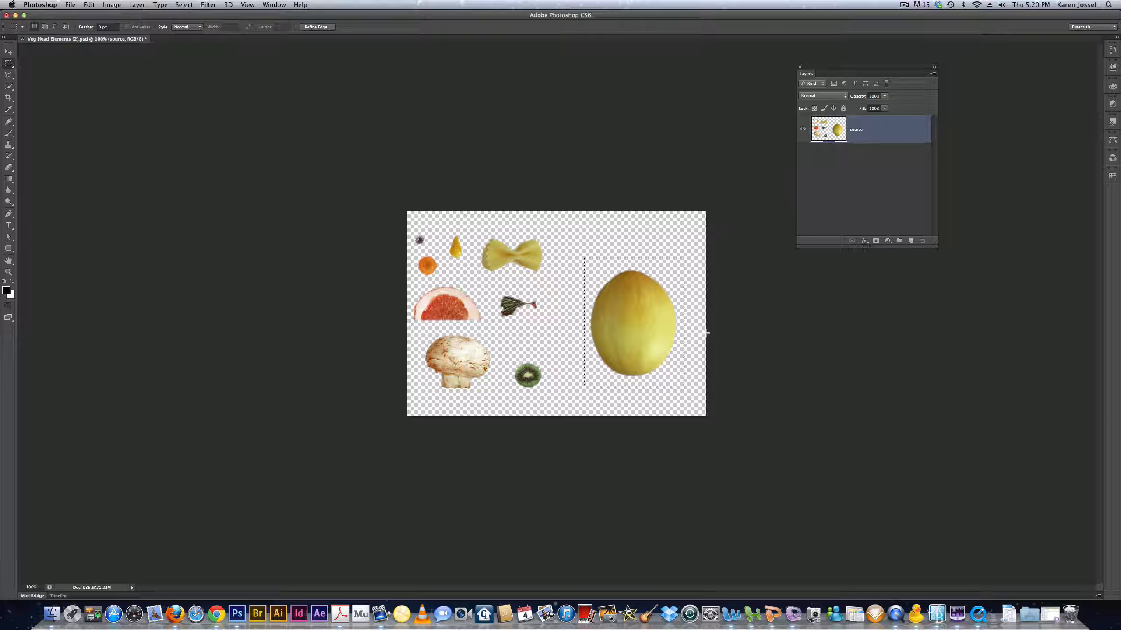
pyautogui.press('super')
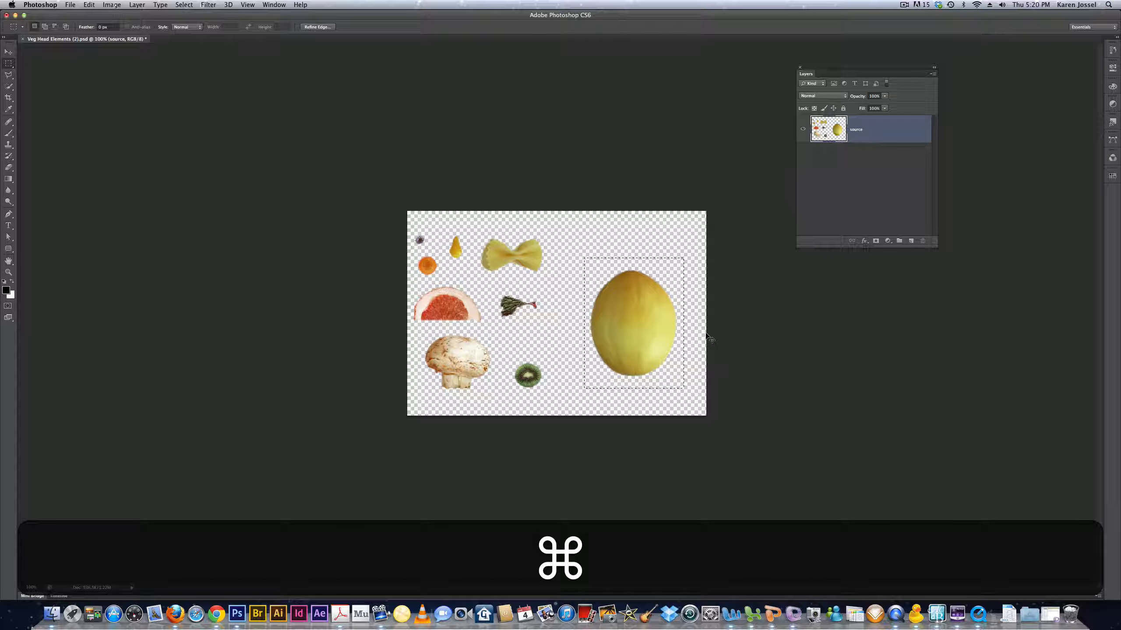
pyautogui.press('super+j')
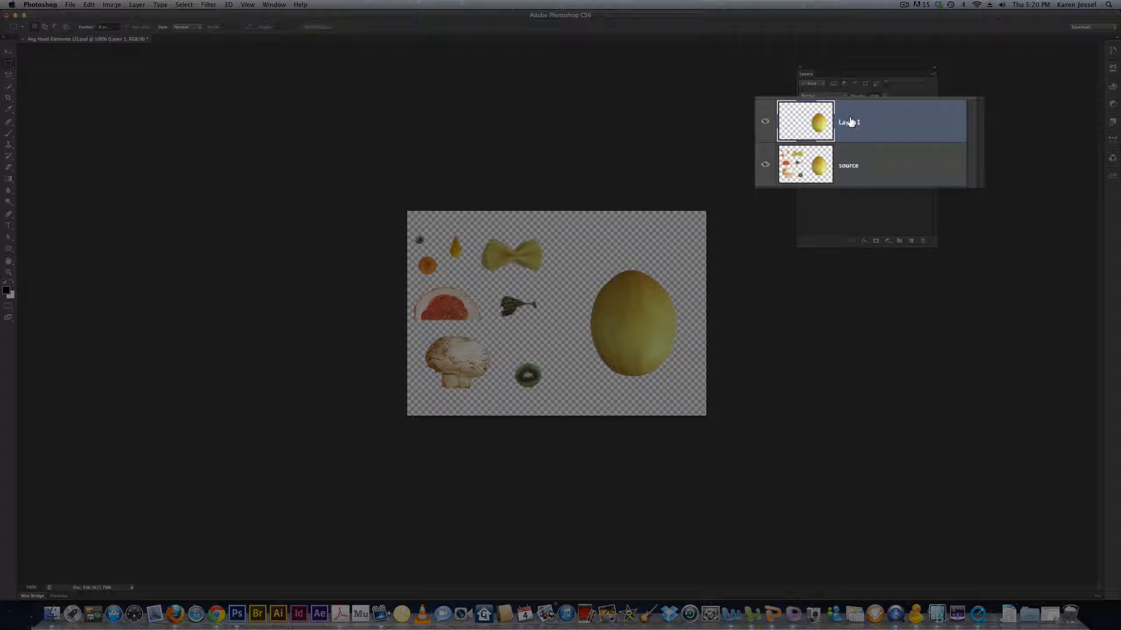
# Step: Move the copied melon slightly left of the original and rename its layer "head"
pyautogui.press('v')
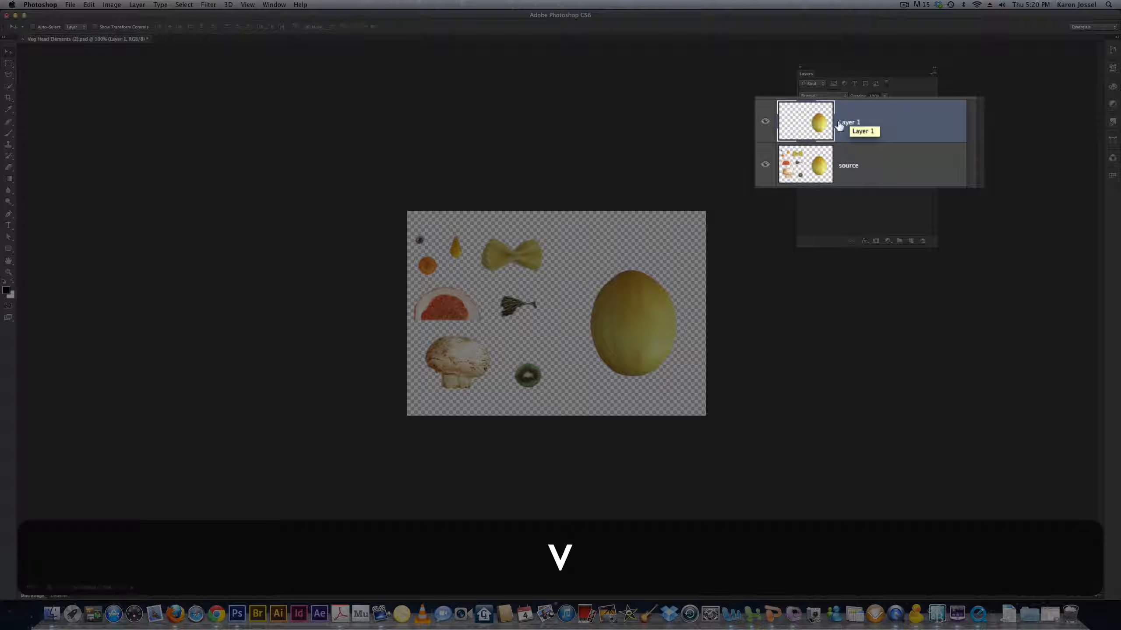
pyautogui.moveTo(620, 322)
pyautogui.mouseDown()
pyautogui.moveTo(557, 326)
pyautogui.moveTo(625, 329)
pyautogui.moveTo(642, 273)
pyautogui.moveTo(623, 266)
pyautogui.moveTo(579, 330)
pyautogui.moveTo(624, 332)
pyautogui.moveTo(600, 324)
pyautogui.mouseUp()
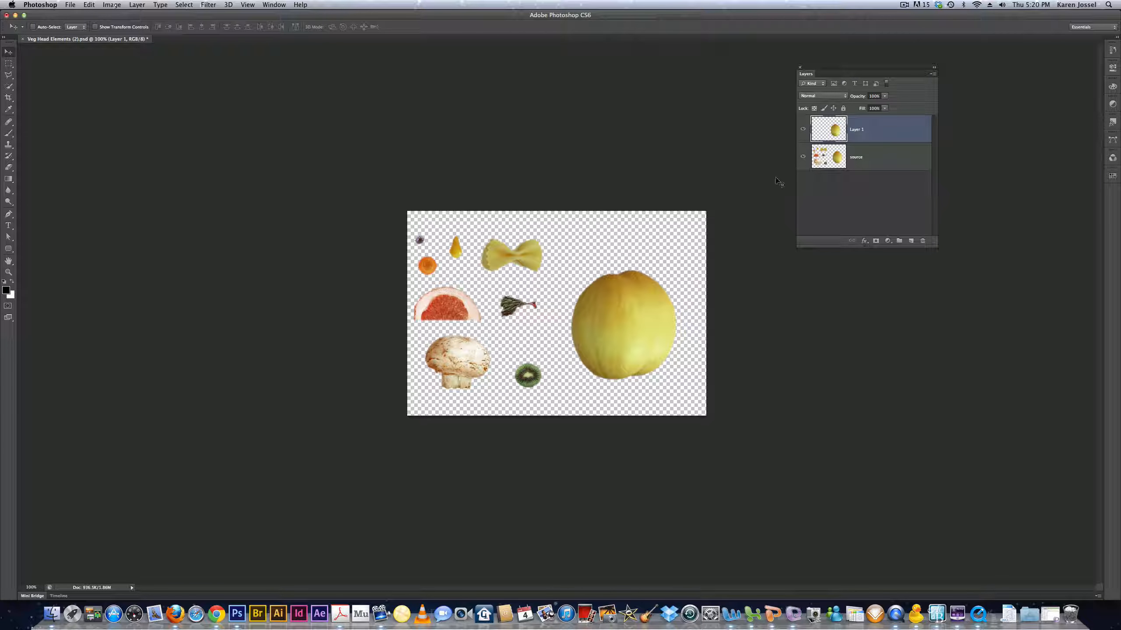
pyautogui.doubleClick(854, 129)
pyautogui.write('head')
pyautogui.press('Return')
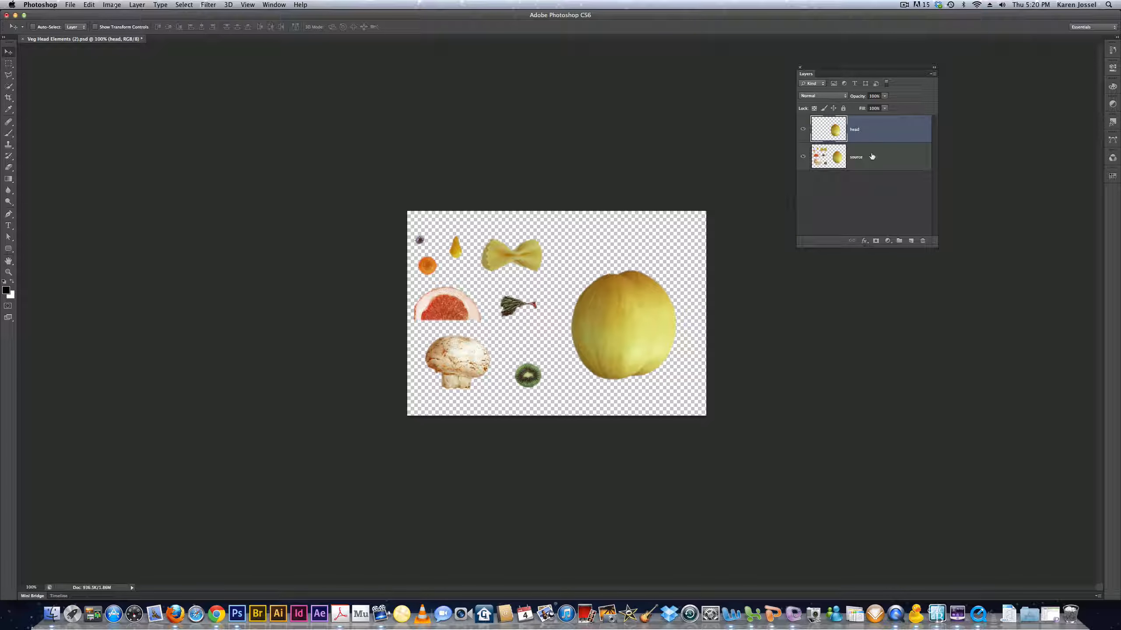
# Step: Marquee-select the bow-tie pasta on the source layer and copy it onto a new layer
pyautogui.click(872, 156)
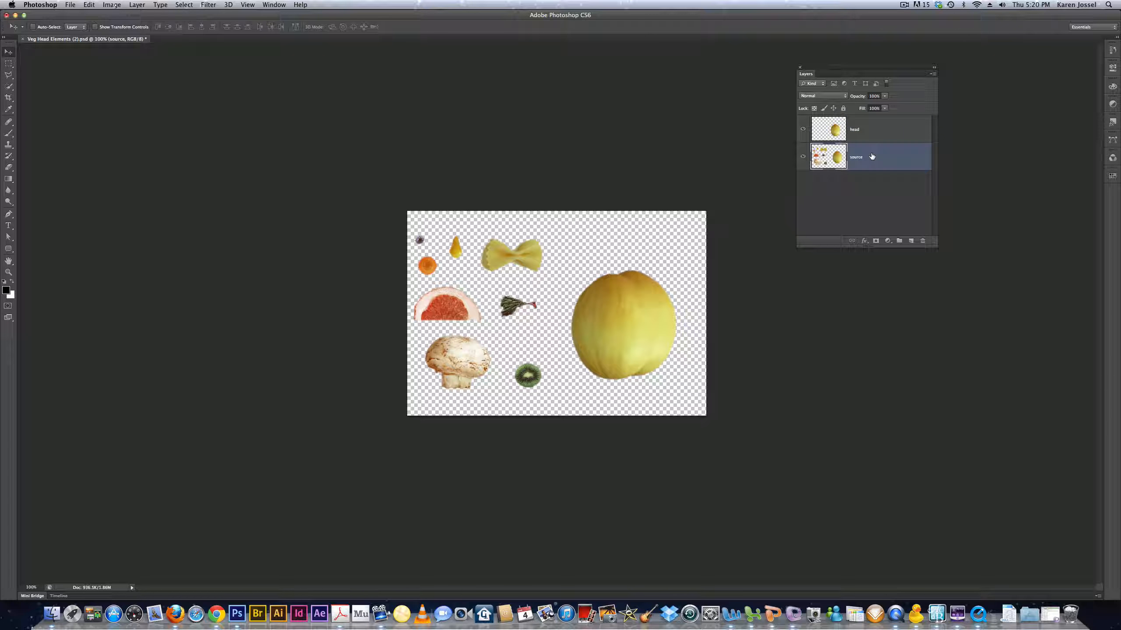
pyautogui.press('m')
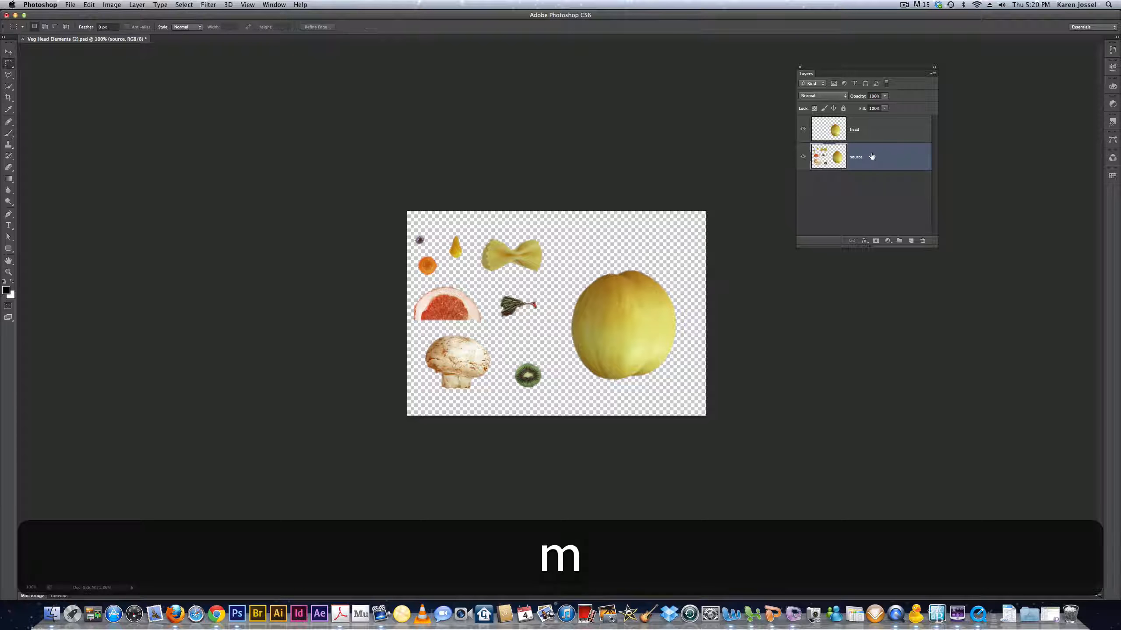
pyautogui.moveTo(545, 233); pyautogui.dragTo(477, 277)
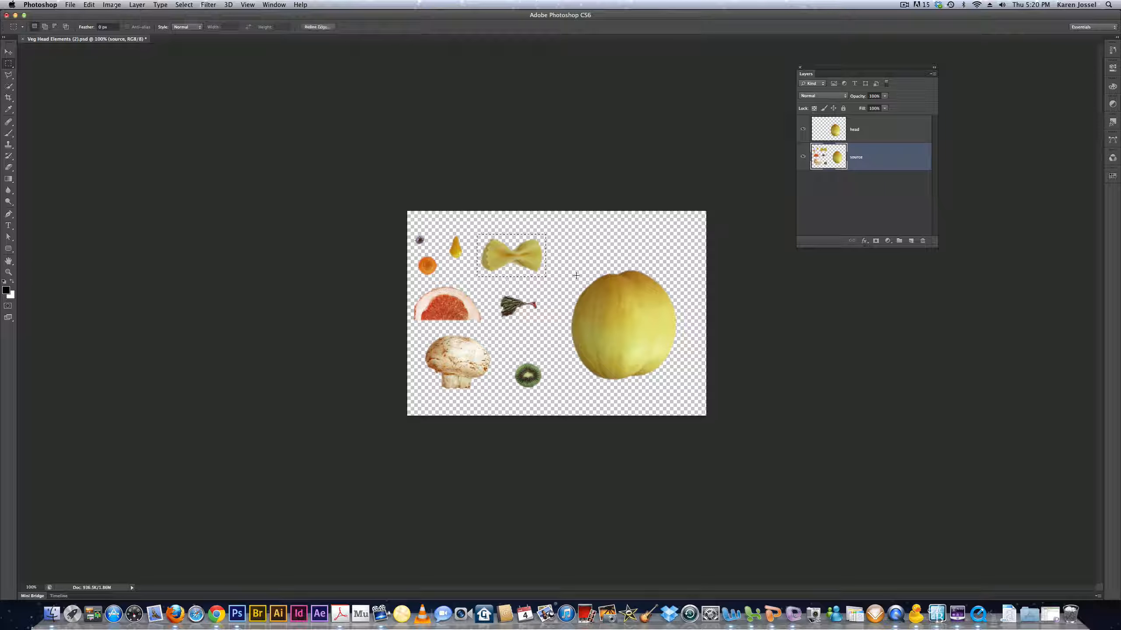
pyautogui.press('super')
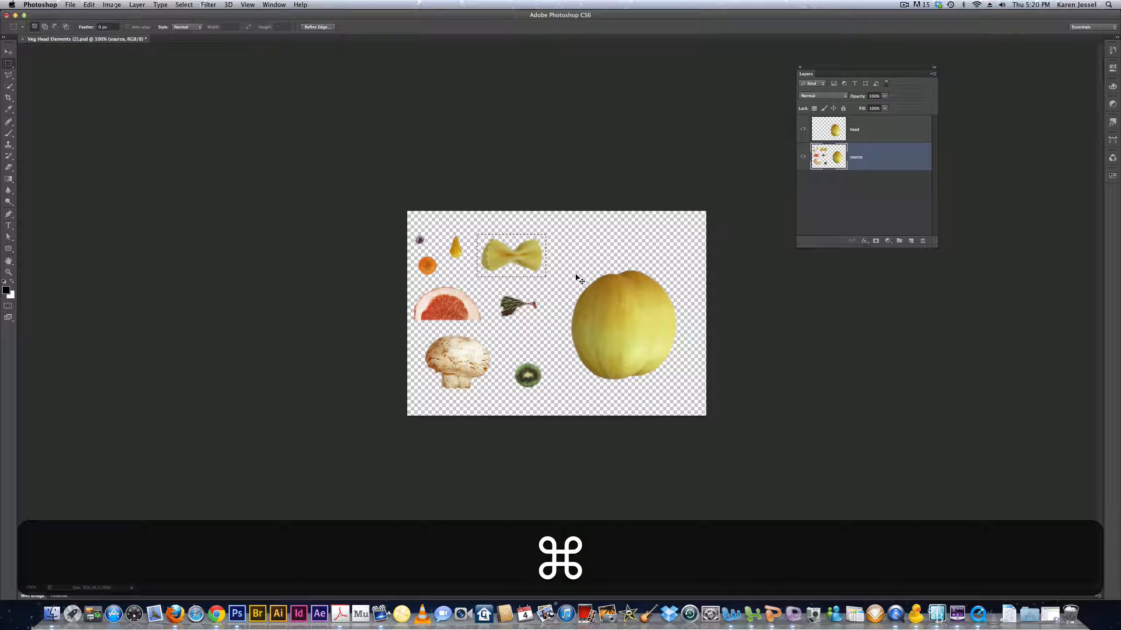
pyautogui.press('super+j')
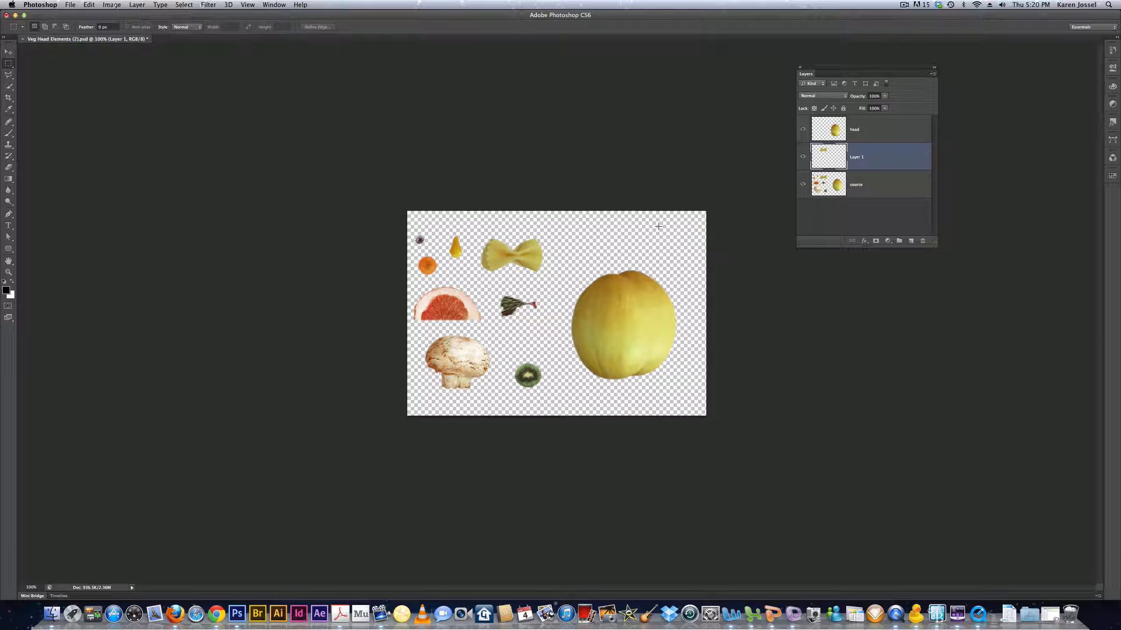
# Step: Rename the bow-tie pasta layer "bow"
pyautogui.doubleClick(854, 159)
pyautogui.write('bow')
pyautogui.press('Return')
# Step: Move the bow-tie pasta to the base of the melon and stack the "bow" layer above "head"
pyautogui.press('v')
pyautogui.moveTo(502, 259); pyautogui.dragTo(612, 387)
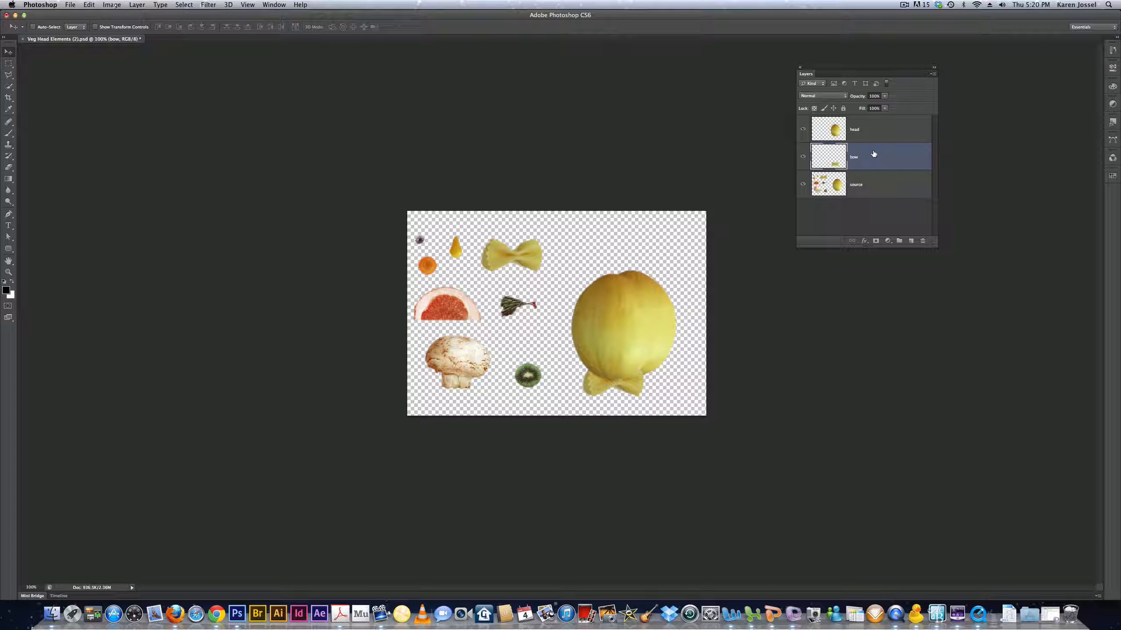
pyautogui.moveTo(874, 154); pyautogui.dragTo(866, 123)
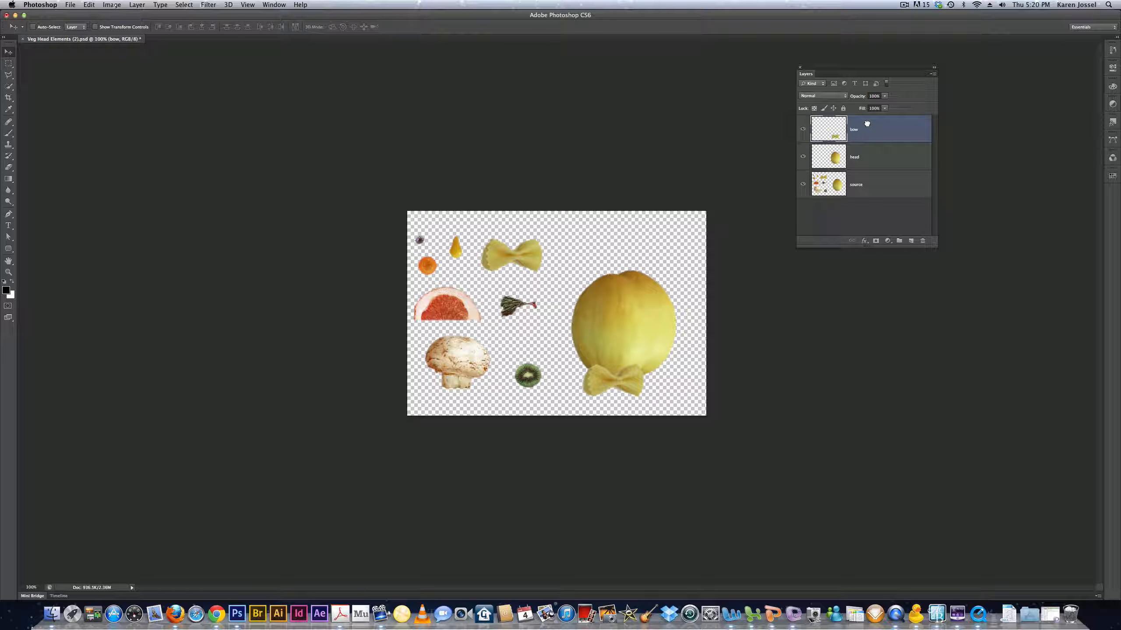
# Step: Marquee-select the small yellow pear shape on the source layer and copy it onto a new layer
pyautogui.click(875, 184)
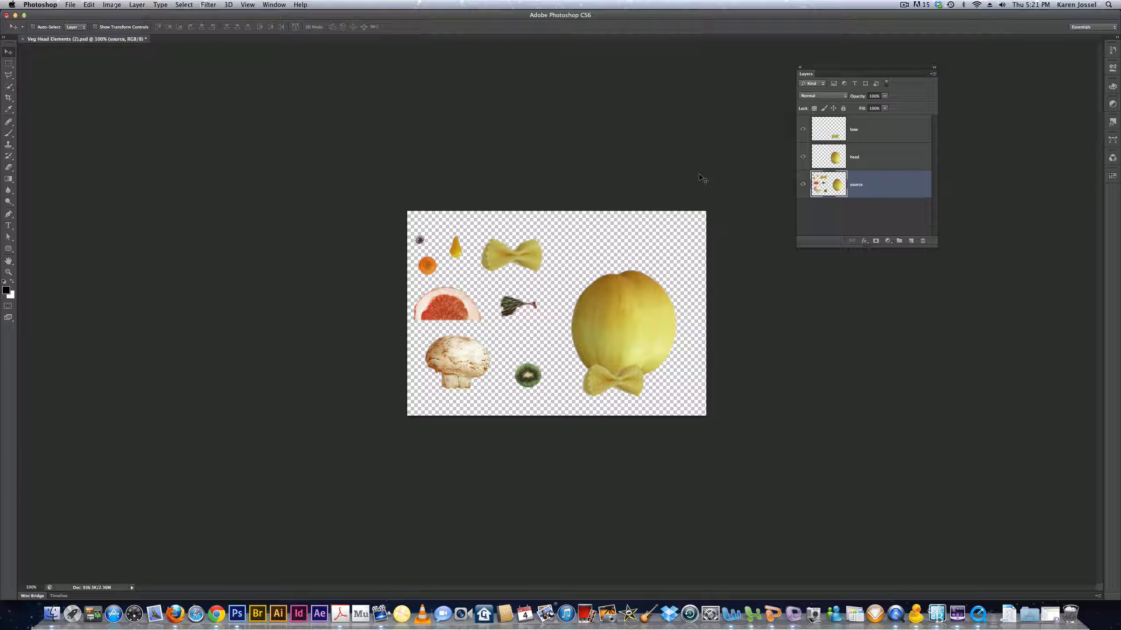
pyautogui.press('m')
pyautogui.moveTo(465, 230); pyautogui.dragTo(448, 263)
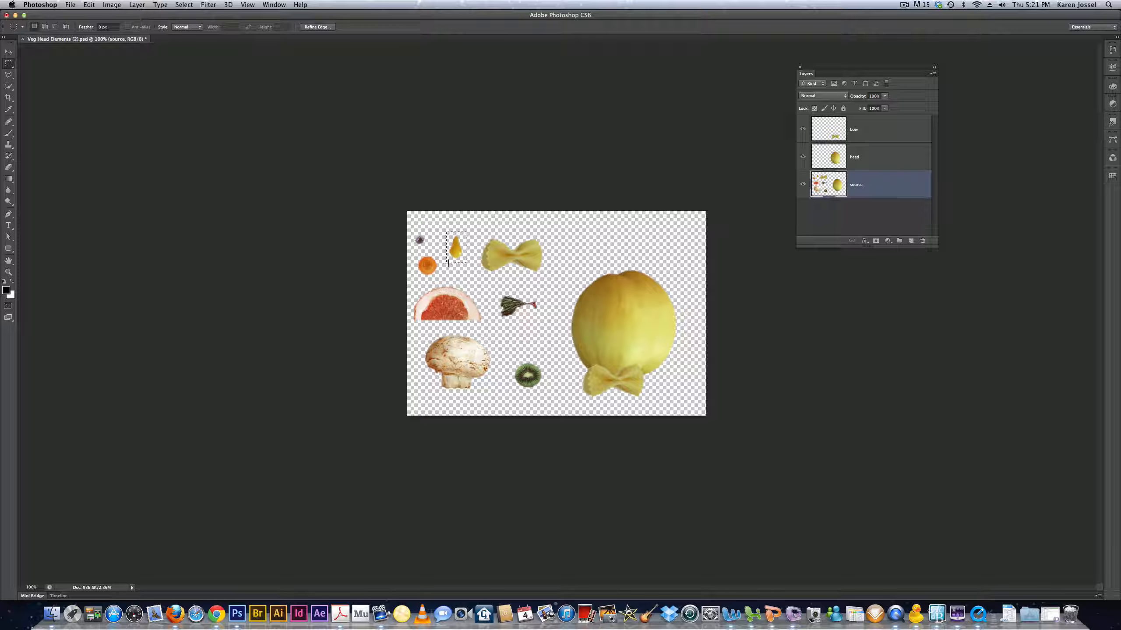
pyautogui.press('super+j')
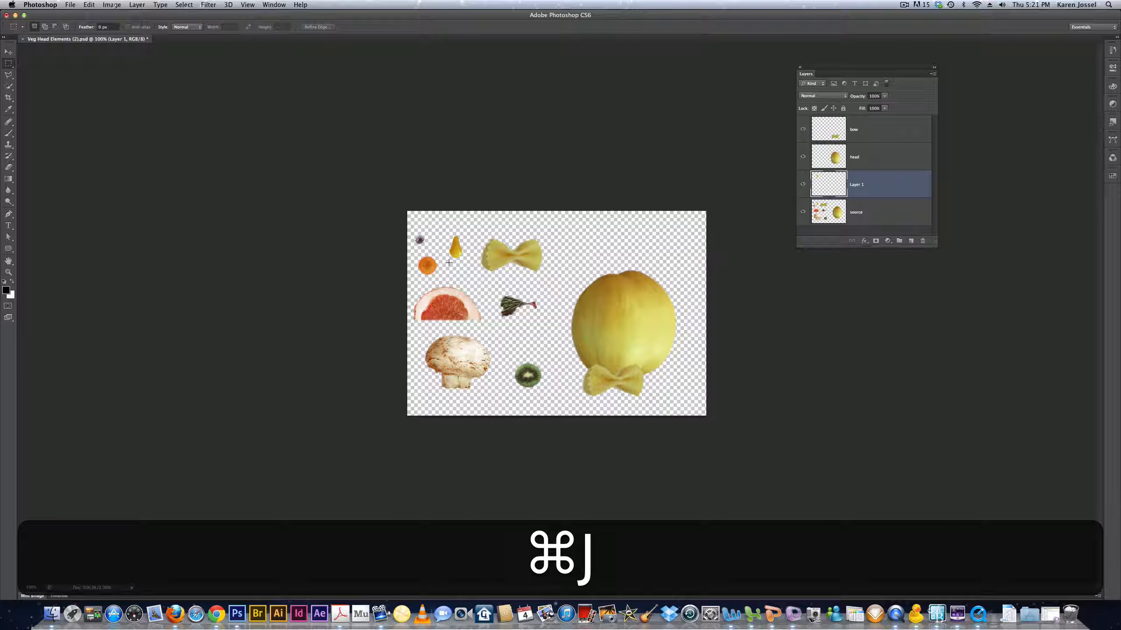
# Step: Move the copied pear shape next to the melon's top and stack its layer directly above "head"
pyautogui.press('v')
pyautogui.moveTo(472, 253); pyautogui.dragTo(593, 268)
pyautogui.moveTo(884, 182); pyautogui.dragTo(879, 150)
# Step: Rename the pear shape's layer "nose" and place the shape in the middle of the melon face
pyautogui.doubleClick(860, 157)
pyautogui.write('nose')
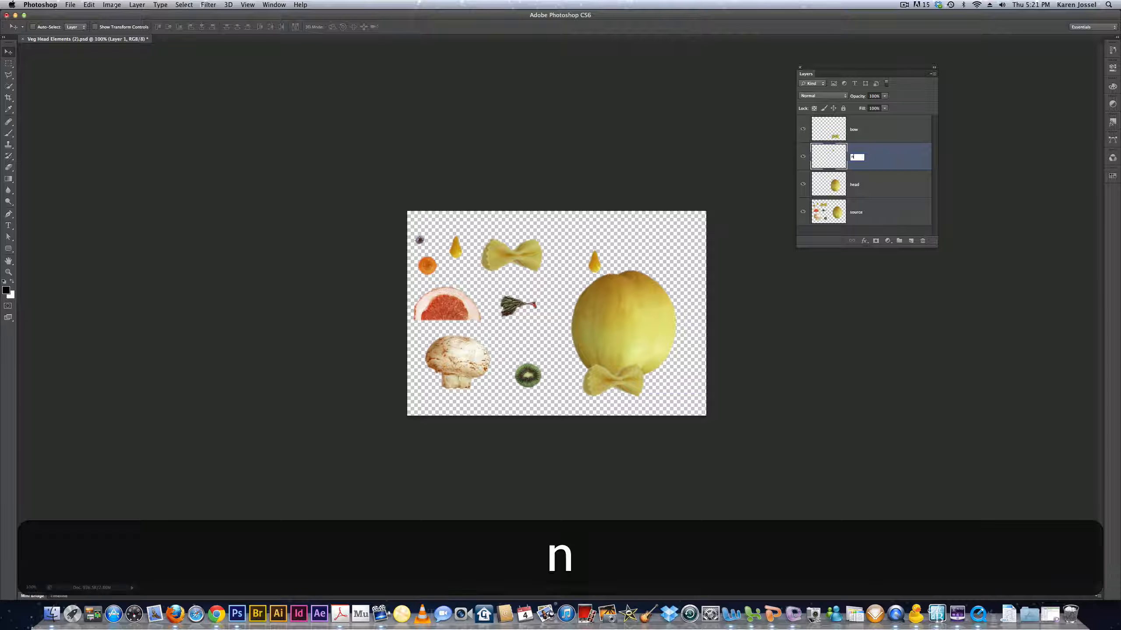
pyautogui.press('Return')
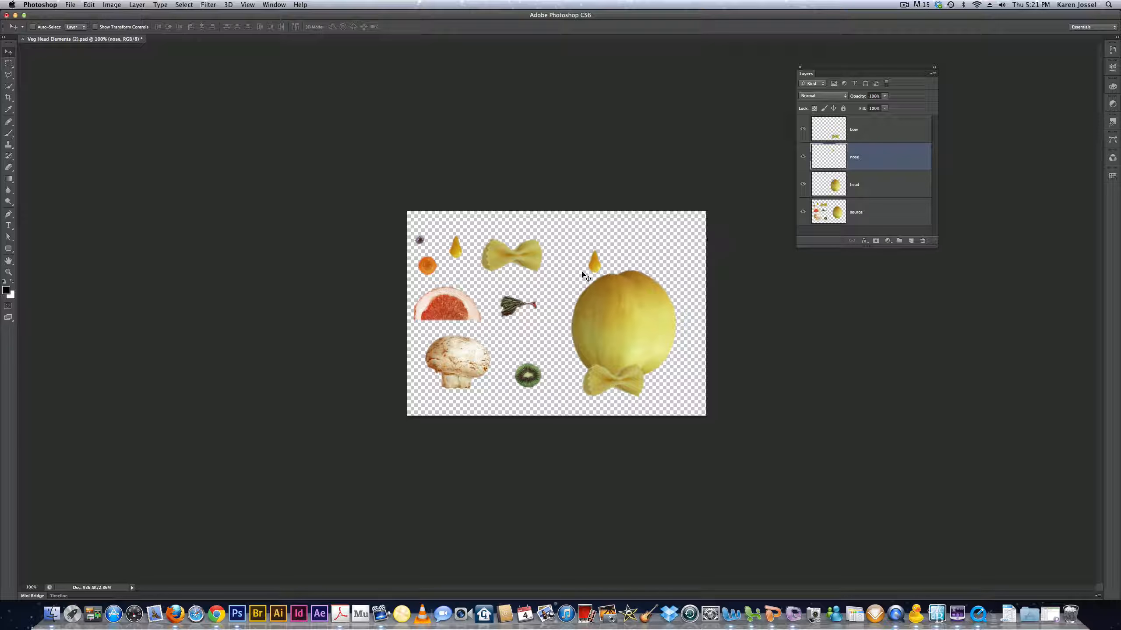
pyautogui.moveTo(590, 272); pyautogui.dragTo(608, 331)
# Step: Marquee-select the mushroom on the source layer and copy it onto a new layer
pyautogui.click(860, 215)
pyautogui.click(8, 64)
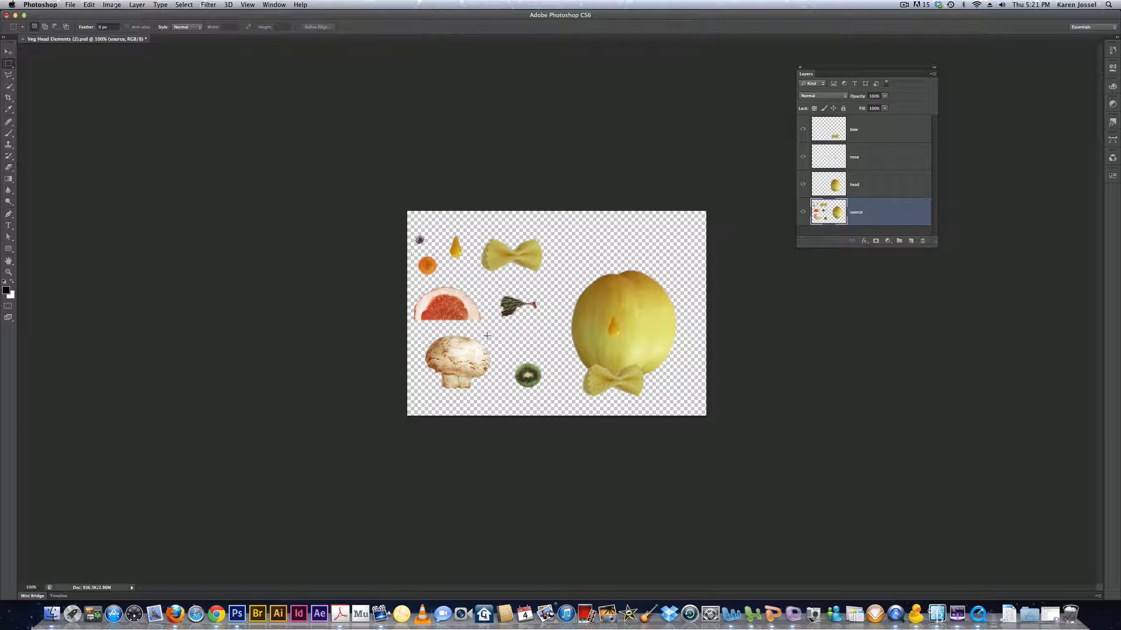
pyautogui.moveTo(500, 333); pyautogui.dragTo(416, 400)
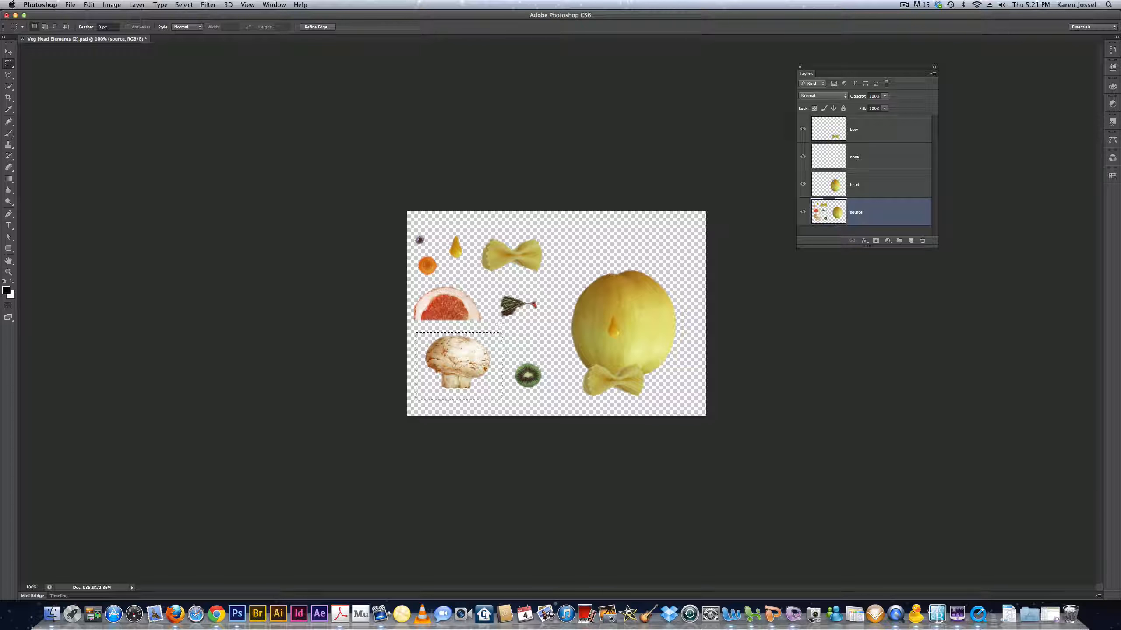
pyautogui.press('super+j')
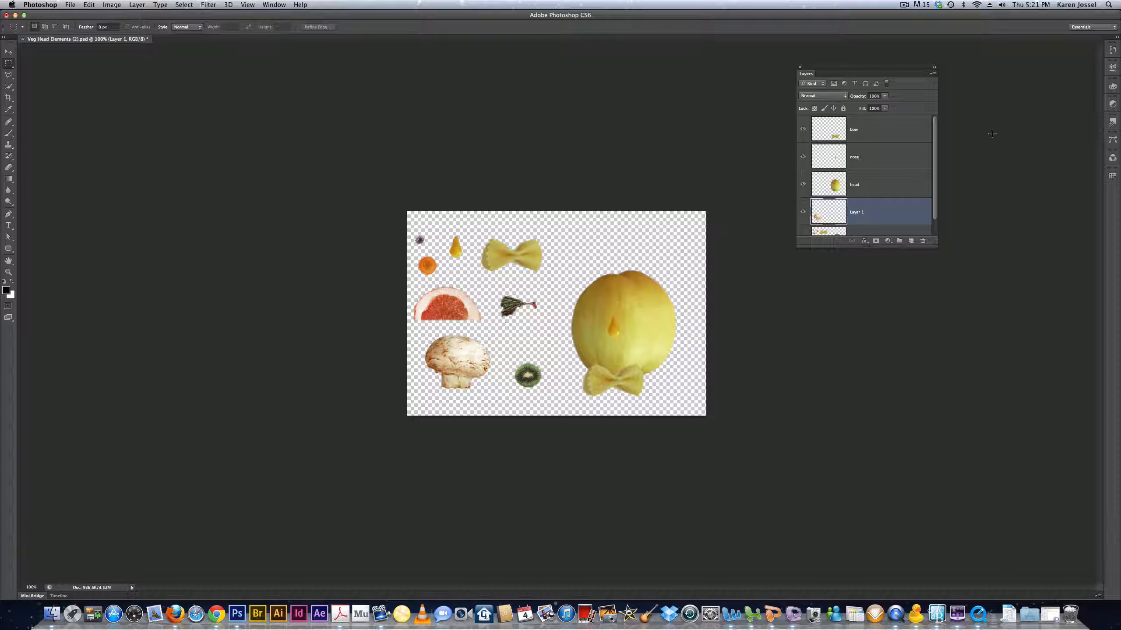
# Step: Rename the mushroom layer "hat"
pyautogui.doubleClick(857, 212)
pyautogui.write('hat')
pyautogui.press('Return')
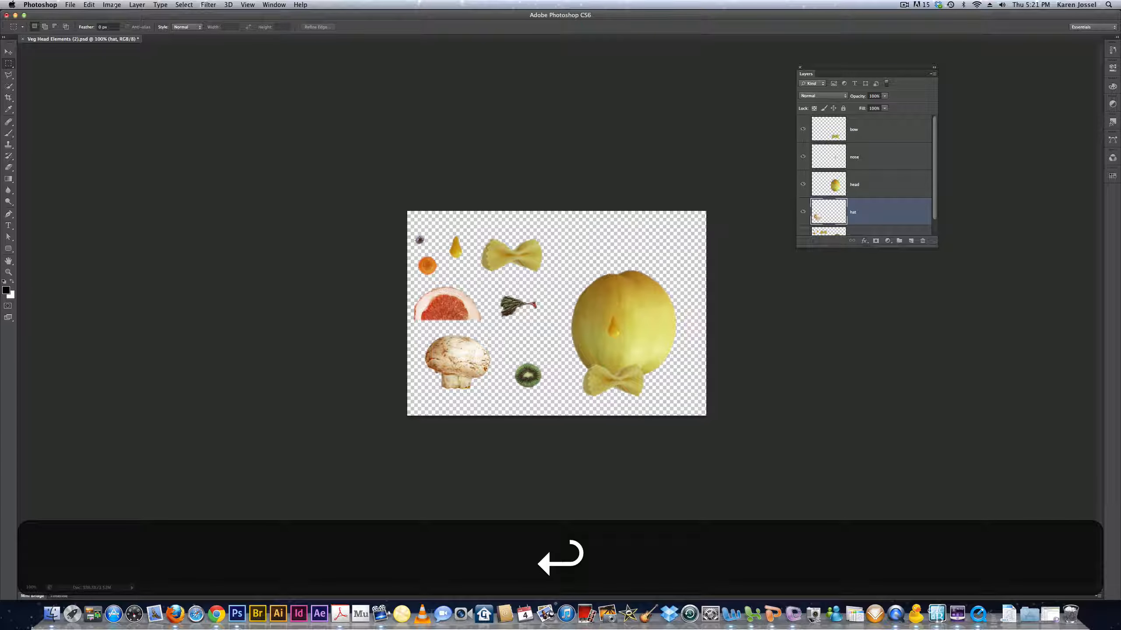
# Step: Place the mushroom on top of the melon and stack the "hat" layer directly beneath "head"
pyautogui.moveTo(878, 214); pyautogui.dragTo(878, 178)
pyautogui.press('v')
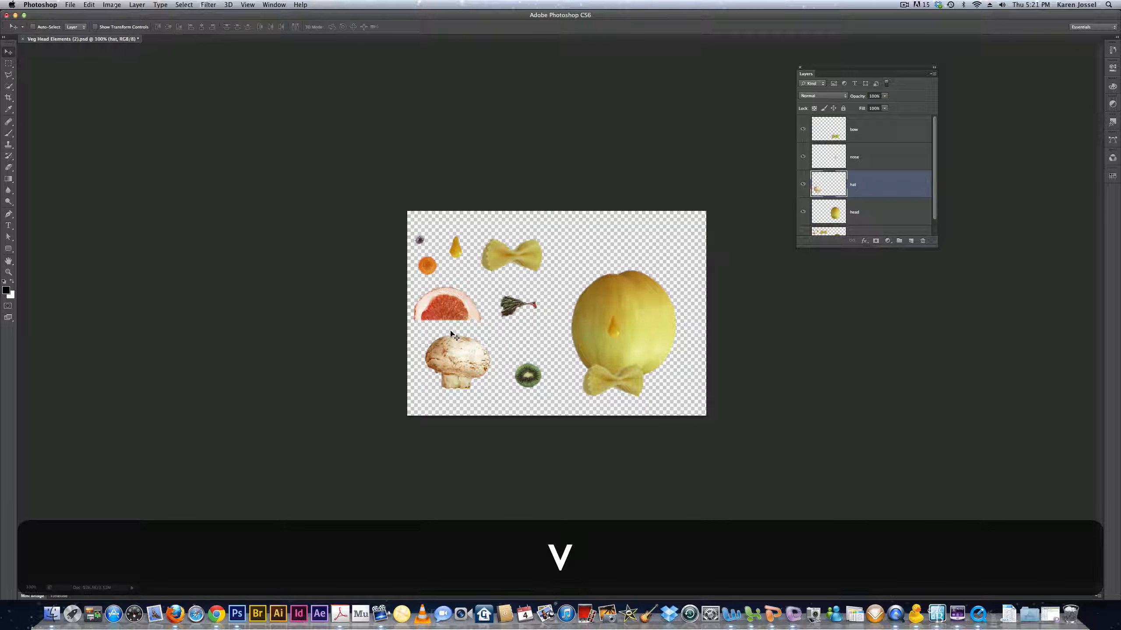
pyautogui.moveTo(457, 347); pyautogui.dragTo(611, 251)
pyautogui.moveTo(867, 211); pyautogui.dragTo(869, 219)
pyautogui.moveTo(633, 255); pyautogui.dragTo(635, 256)
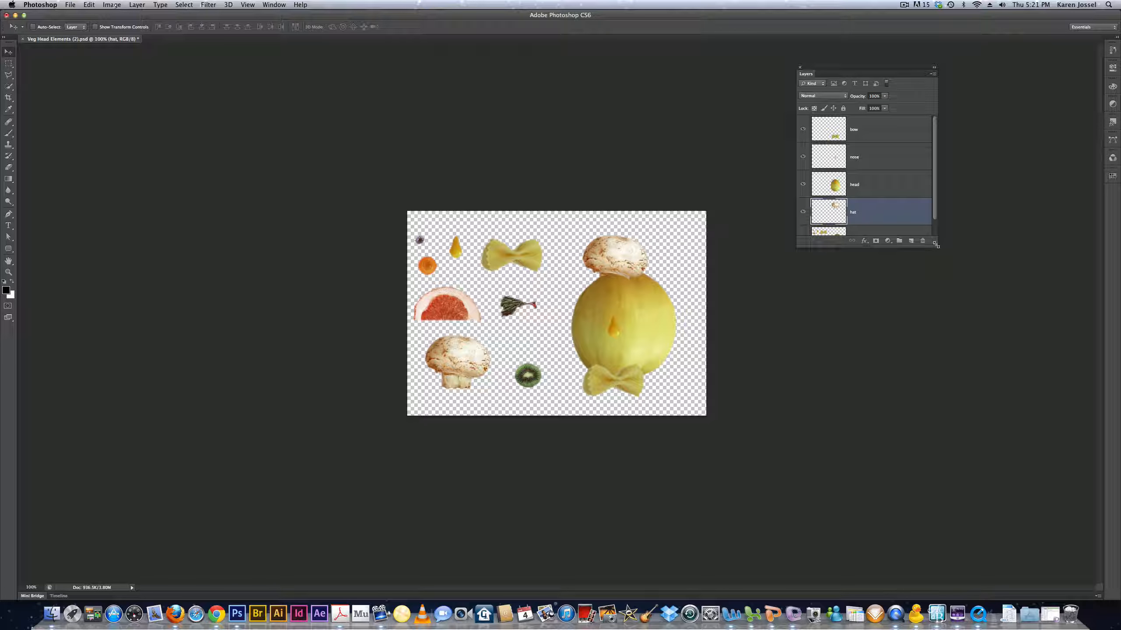
# Step: Extend the layer list to show all layers and copy the kiwi slice from the source layer onto a new layer
pyautogui.moveTo(935, 244); pyautogui.dragTo(949, 498)
pyautogui.click(866, 244)
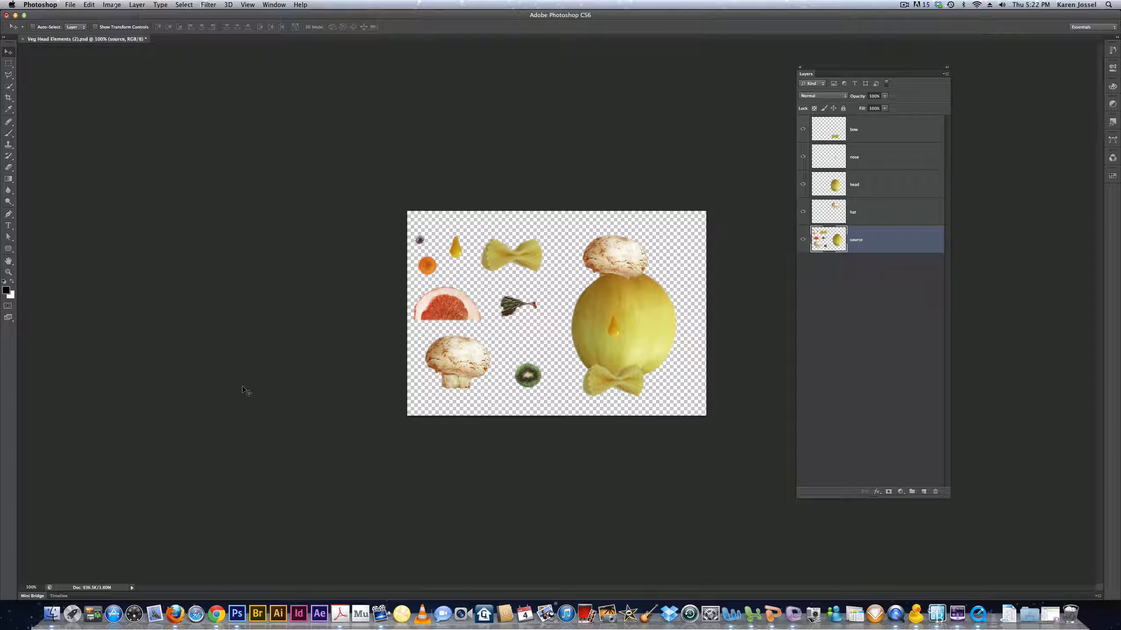
pyautogui.click(8, 63)
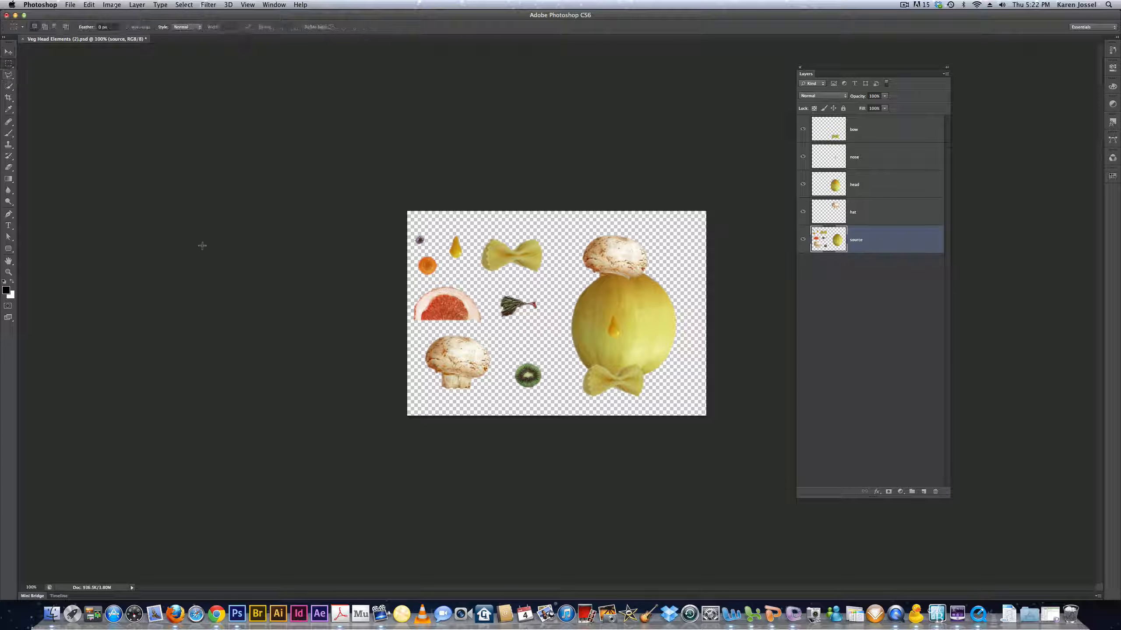
pyautogui.moveTo(549, 363); pyautogui.dragTo(526, 381)
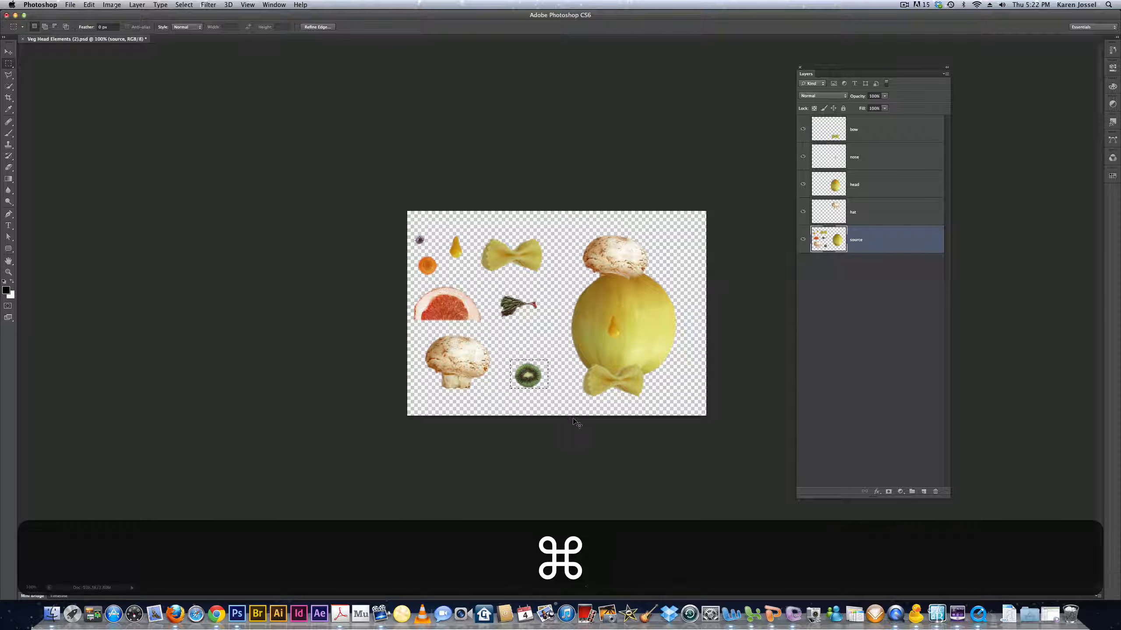
pyautogui.press('super+j')
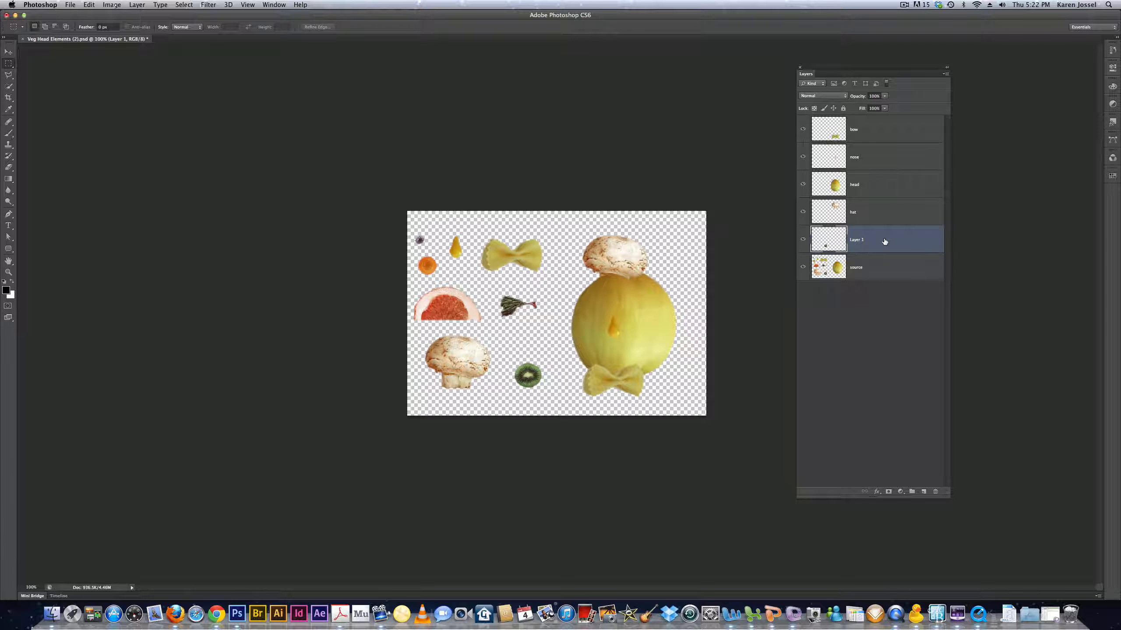
# Step: Stack the kiwi layer directly above "head" and place the kiwi slice below the nose on the melon
pyautogui.press('v')
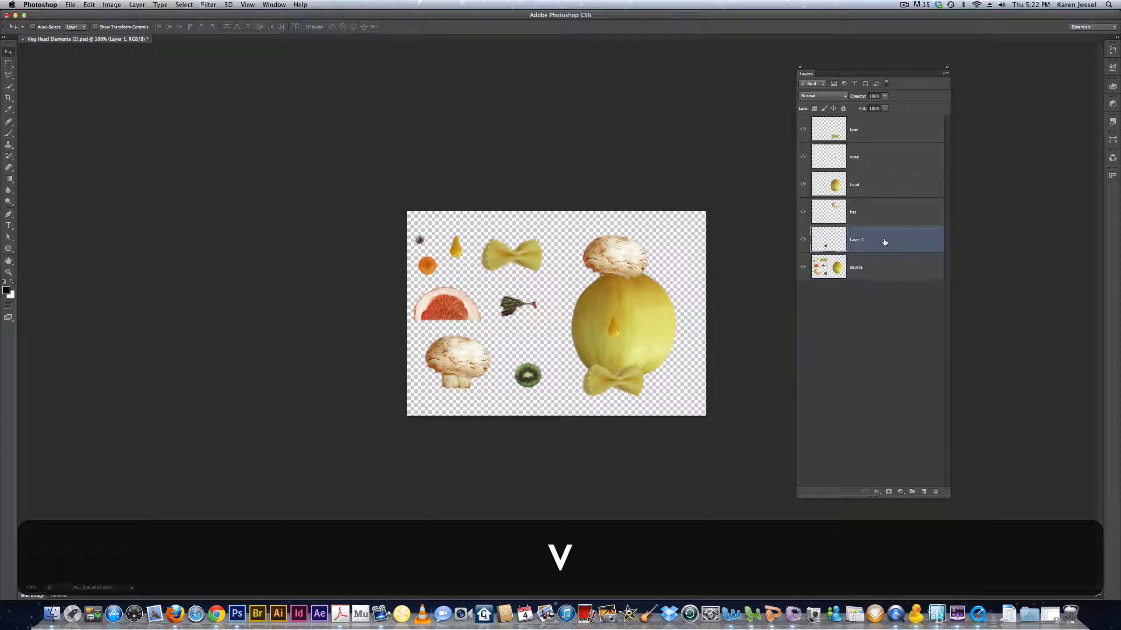
pyautogui.moveTo(521, 378); pyautogui.dragTo(574, 347)
pyautogui.moveTo(879, 238); pyautogui.dragTo(876, 179)
pyautogui.moveTo(573, 346); pyautogui.dragTo(607, 352)
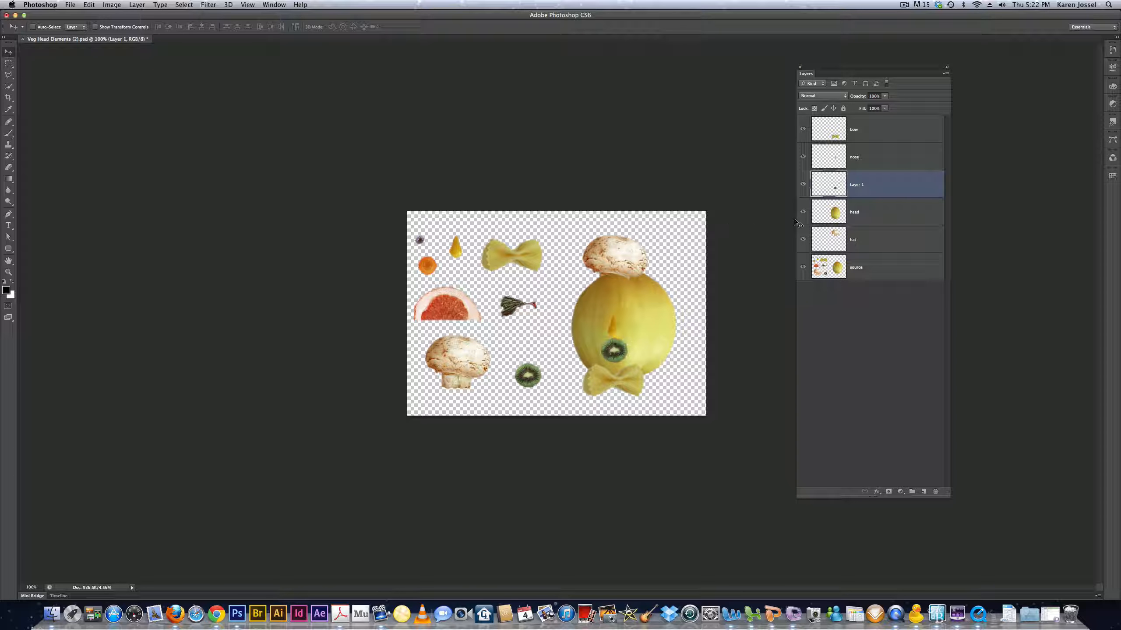
# Step: Rename the kiwi slice layer "mouth"
pyautogui.doubleClick(852, 185)
pyautogui.write('mouth')
pyautogui.press('Return')
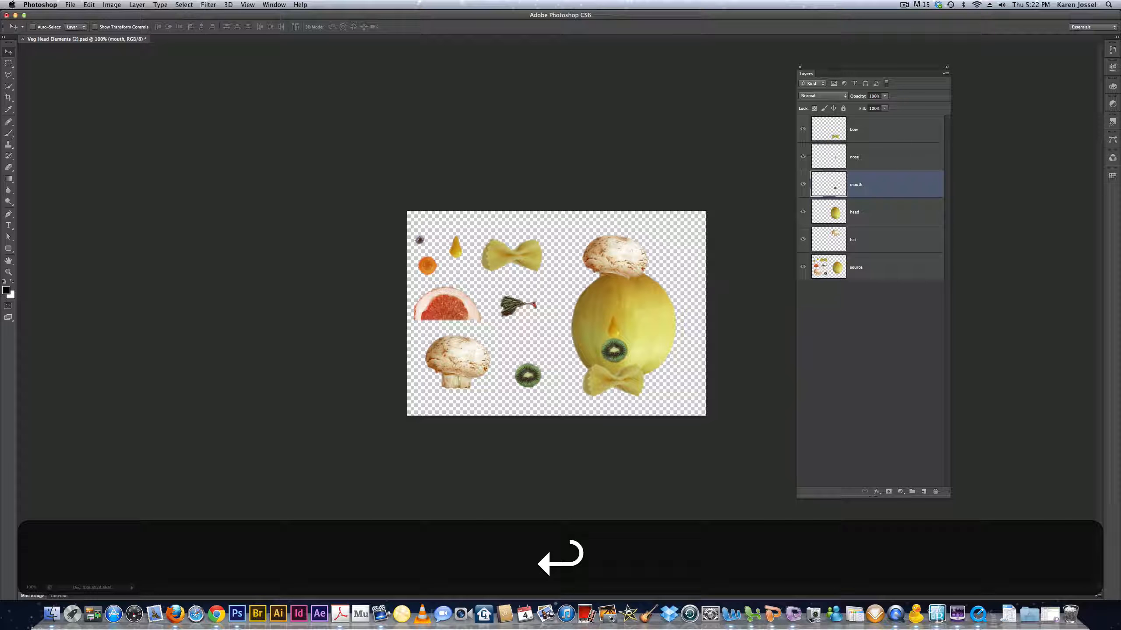
# Step: Copy the dark green leafy piece below the bow-tie pasta from the source layer onto a new layer
pyautogui.click(901, 271)
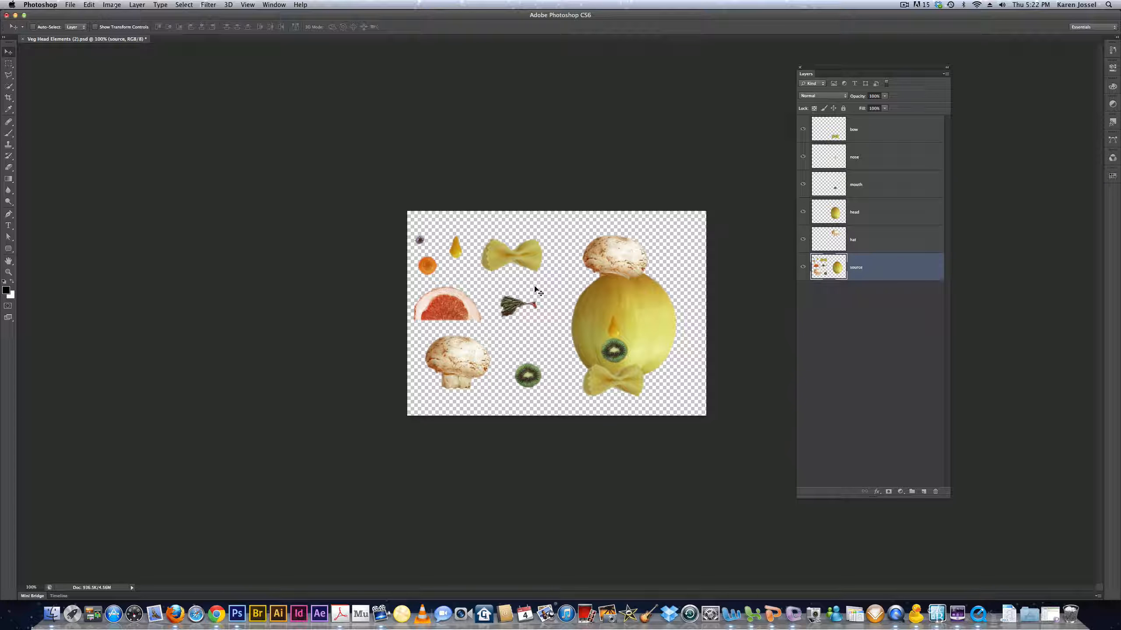
pyautogui.press('m')
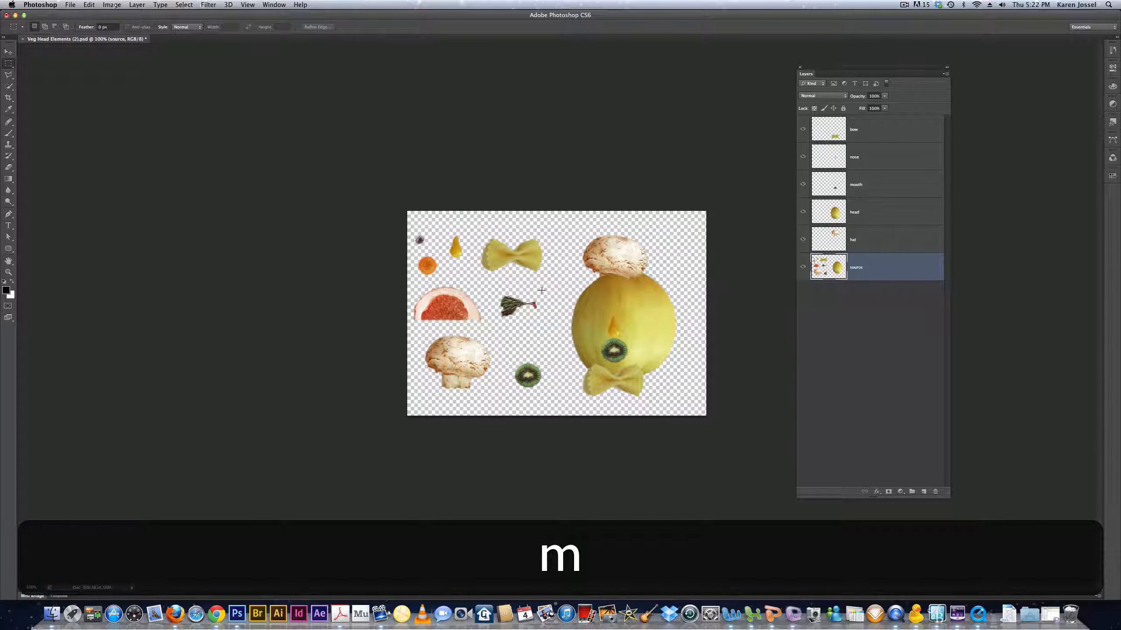
pyautogui.moveTo(543, 292); pyautogui.dragTo(488, 324)
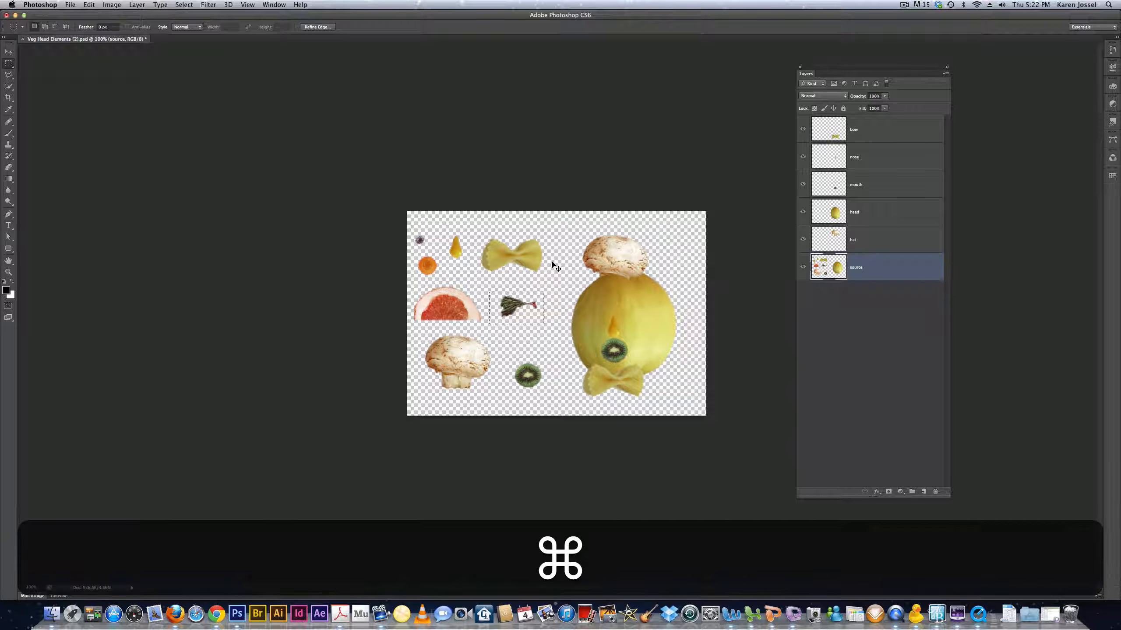
pyautogui.hotkey('ctrl', 'j')
# Step: Stack the leafy piece's layer directly above "head" and place the piece above the nose on the melon's left side
pyautogui.press('v')
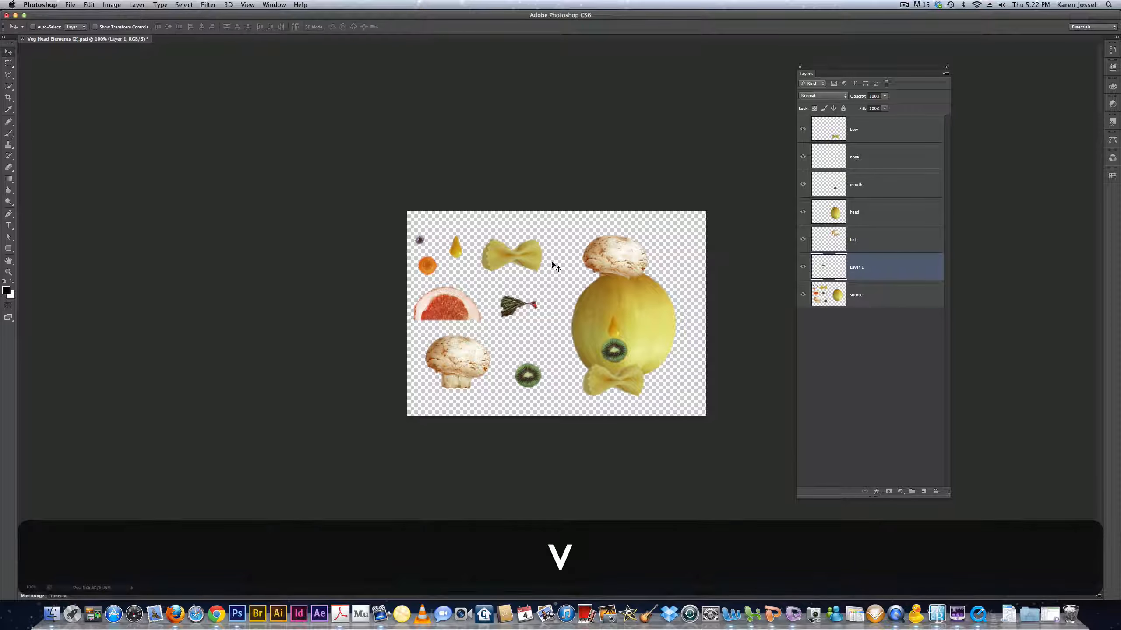
pyautogui.moveTo(517, 310); pyautogui.dragTo(587, 297)
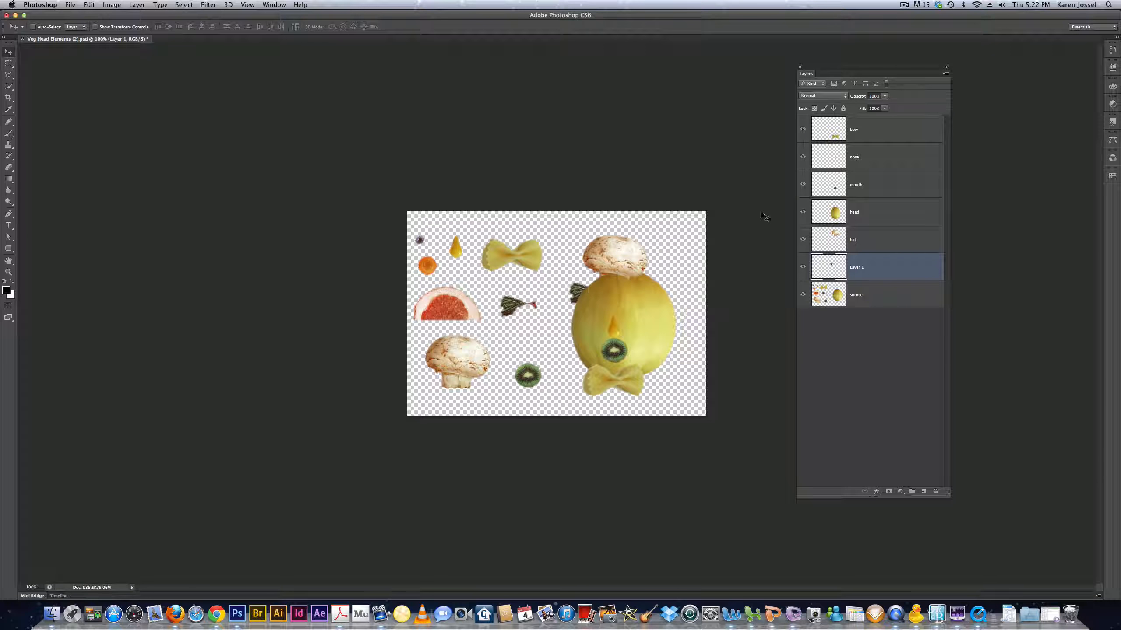
pyautogui.moveTo(882, 263); pyautogui.dragTo(880, 199)
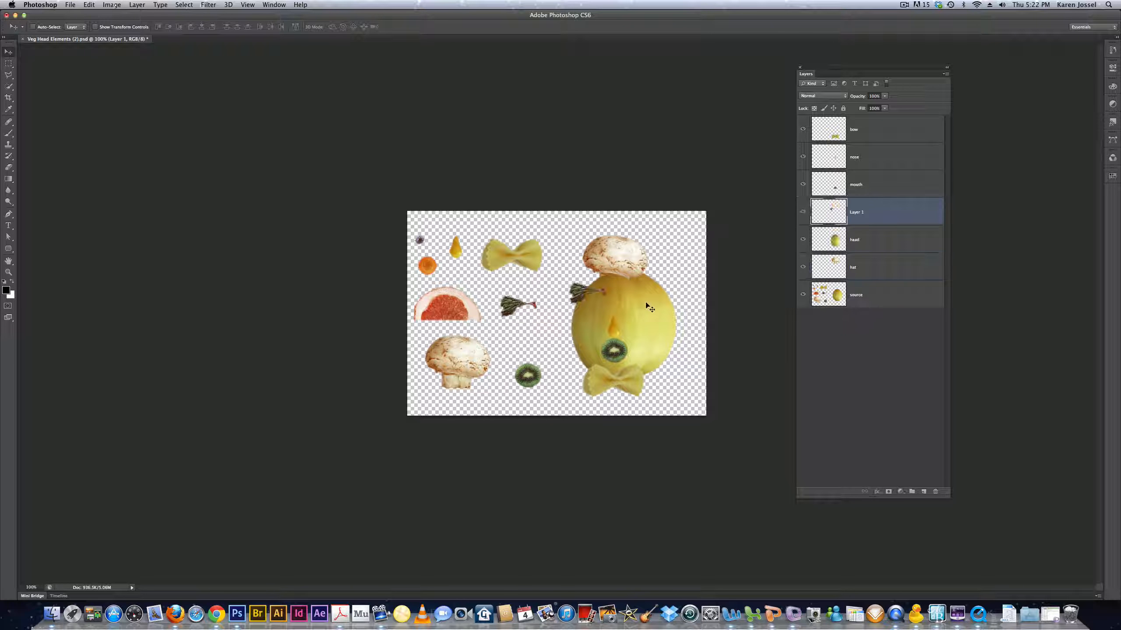
pyautogui.moveTo(586, 298); pyautogui.dragTo(592, 298)
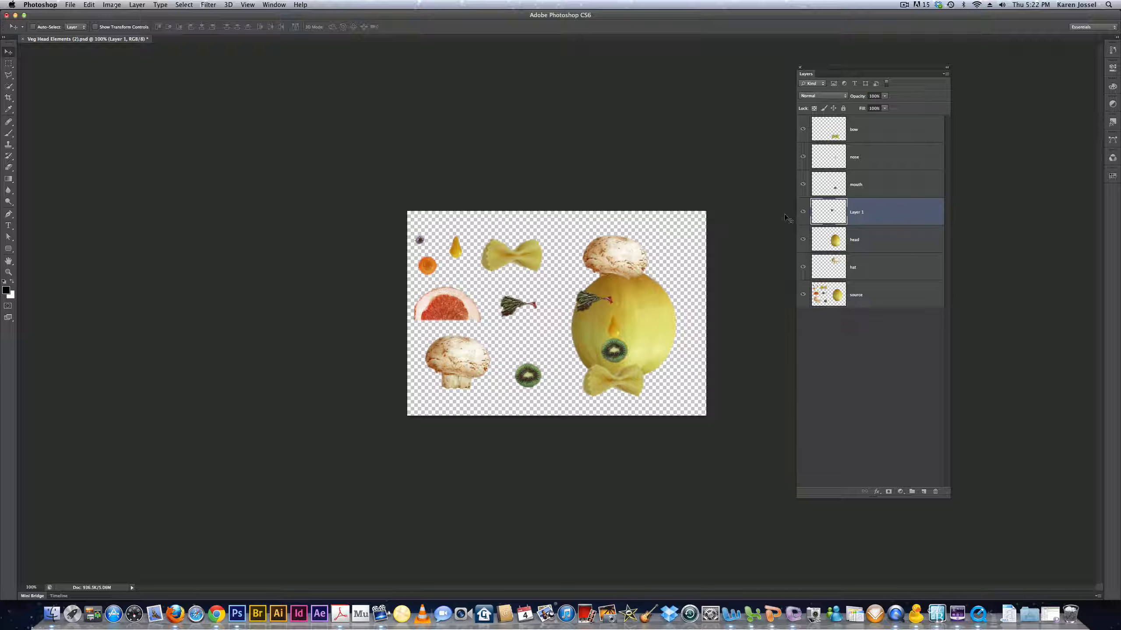
# Step: Rename the leafy piece's layer "eyebrow"
pyautogui.doubleClick(852, 213)
pyautogui.write('eyebr')
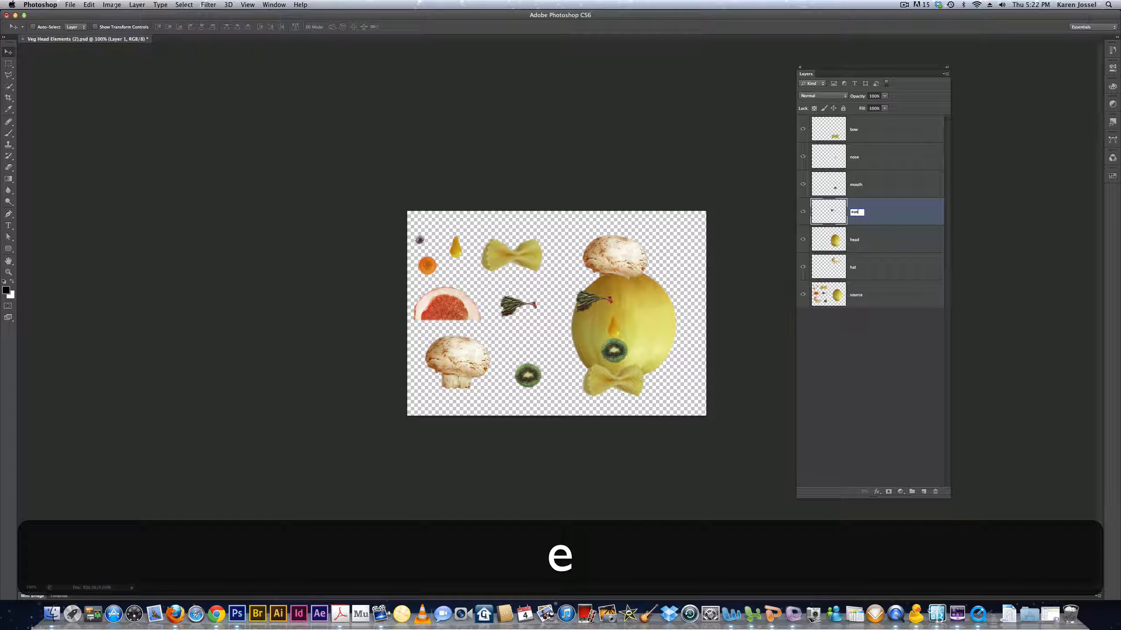
pyautogui.write('ow')
pyautogui.press('Return')
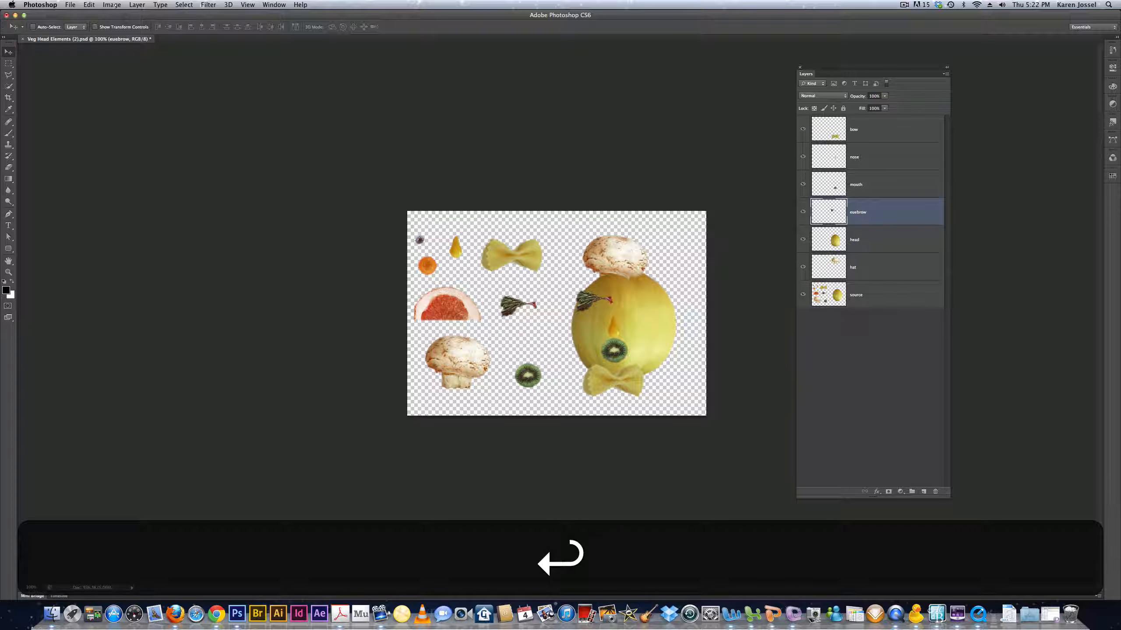
pyautogui.doubleClick(854, 213)
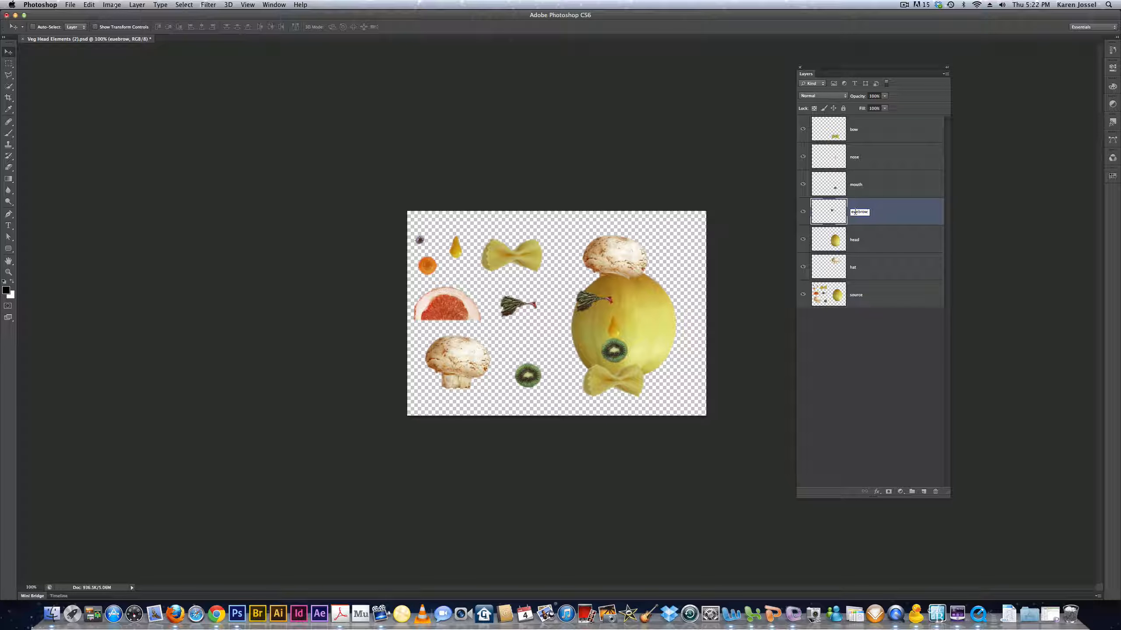
pyautogui.press('BackSpace')
pyautogui.write('y')
pyautogui.press('Return')
# Step: Duplicate the "eyebrow" layer, flip the copy horizontally and place it as the matching eyebrow on the melon's right side
pyautogui.press('super+j')
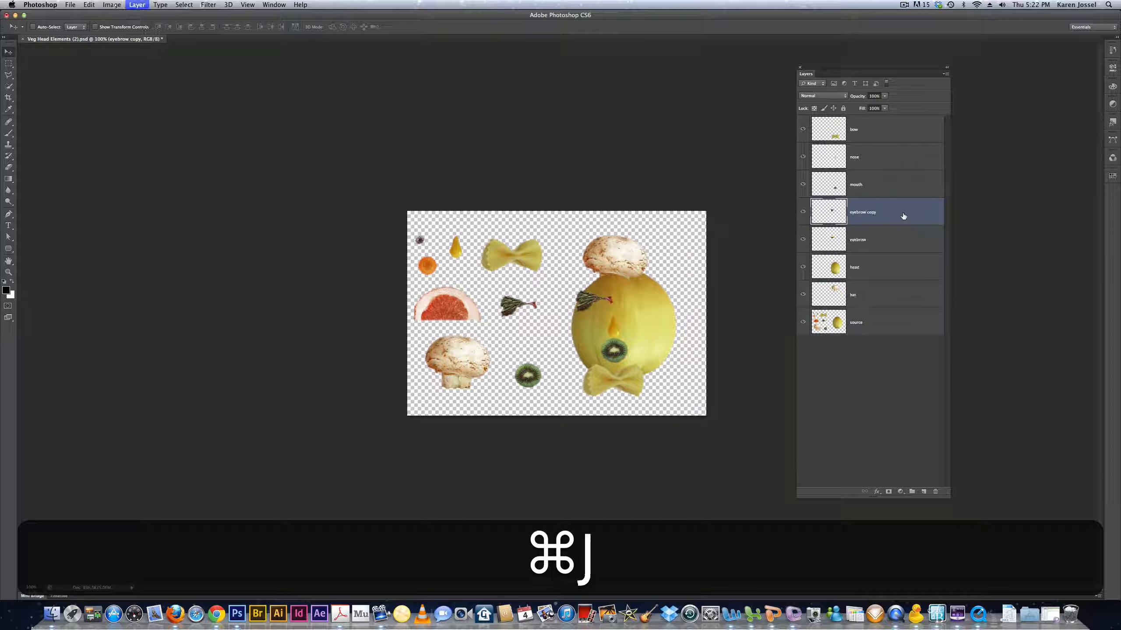
pyautogui.moveTo(589, 304); pyautogui.dragTo(634, 299)
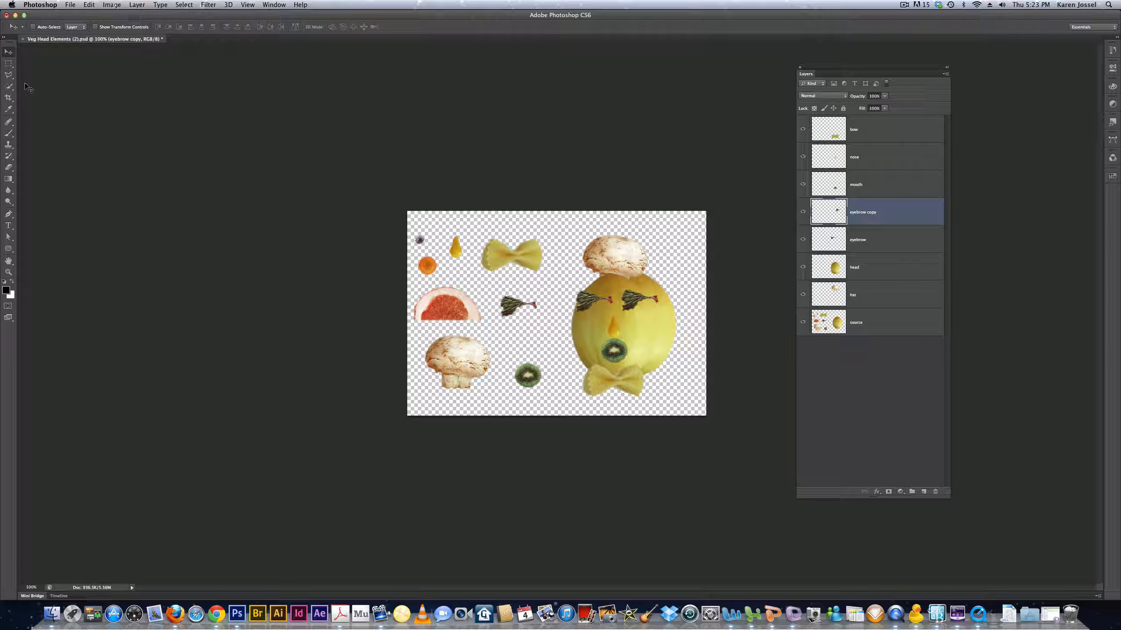
pyautogui.click(87, 4)
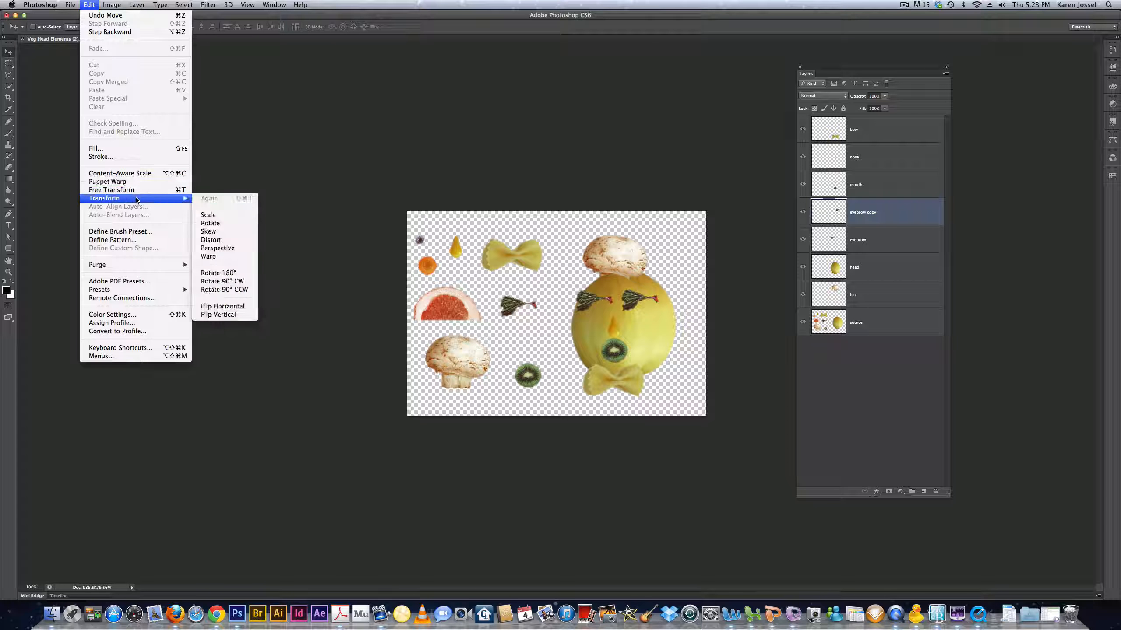
pyautogui.click(223, 307)
pyautogui.moveTo(646, 303); pyautogui.dragTo(639, 303)
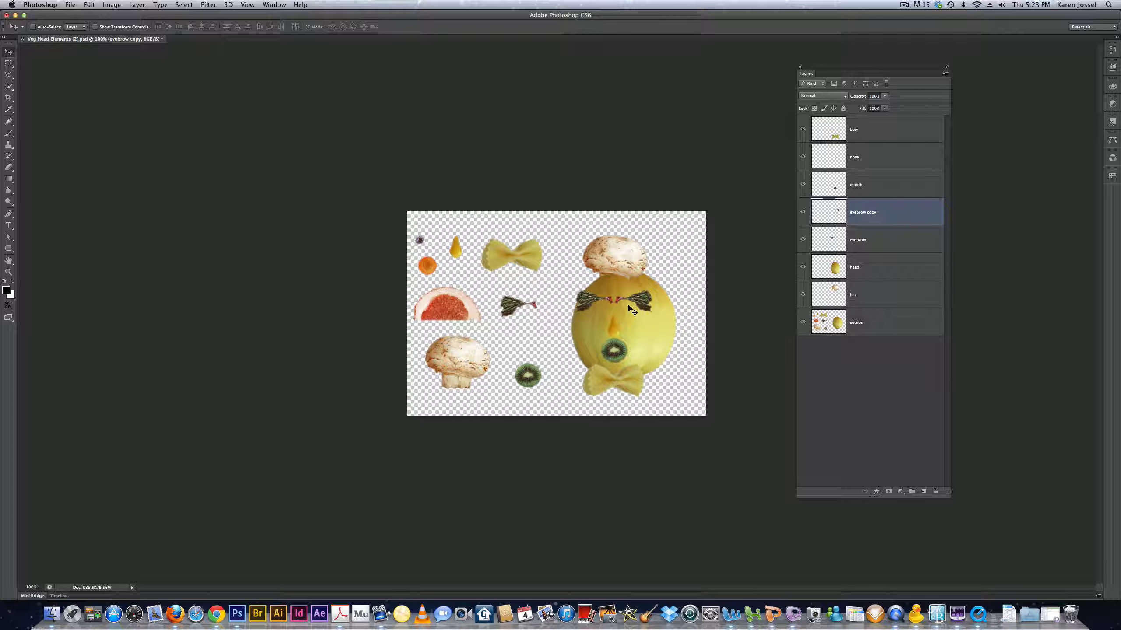
# Step: Copy the orange carrot slice from the source layer onto a new layer
pyautogui.click(840, 317)
pyautogui.click(8, 64)
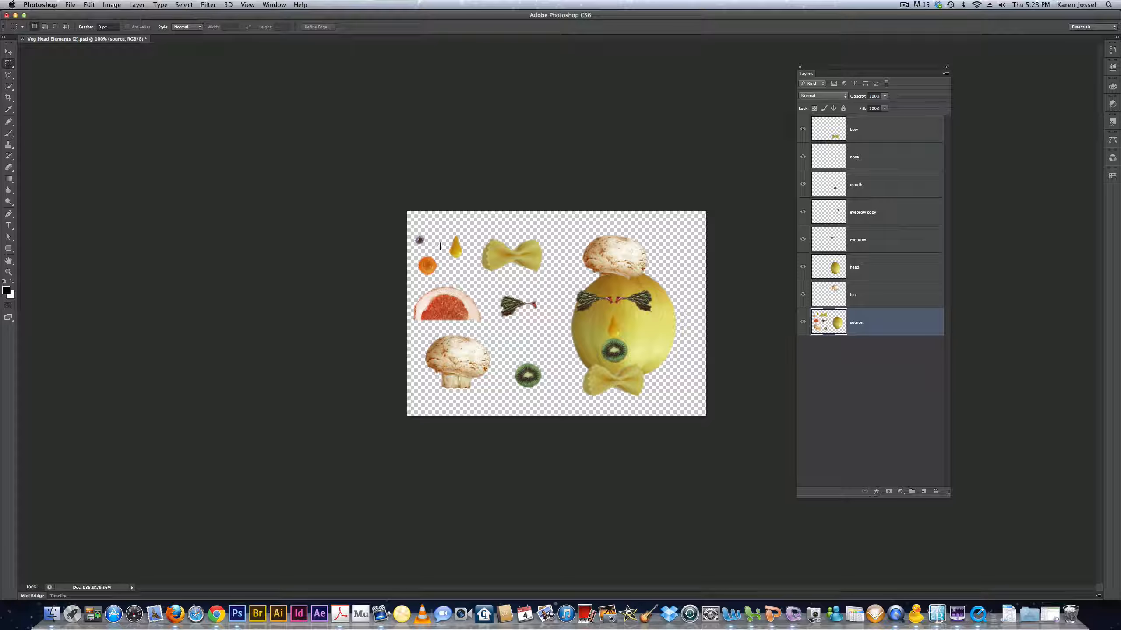
pyautogui.moveTo(439, 250); pyautogui.dragTo(416, 279)
pyautogui.press('super+j')
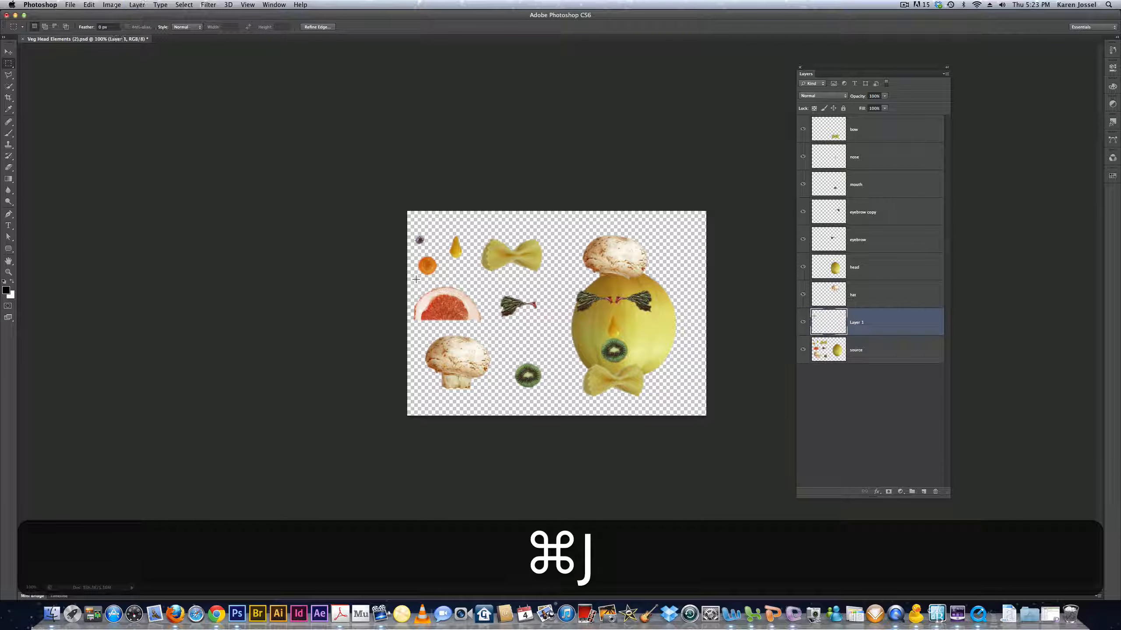
# Step: Stack the carrot slice's layer directly above "head" and place the slice as an eye under the left eyebrow
pyautogui.press('v')
pyautogui.moveTo(417, 270); pyautogui.dragTo(599, 326)
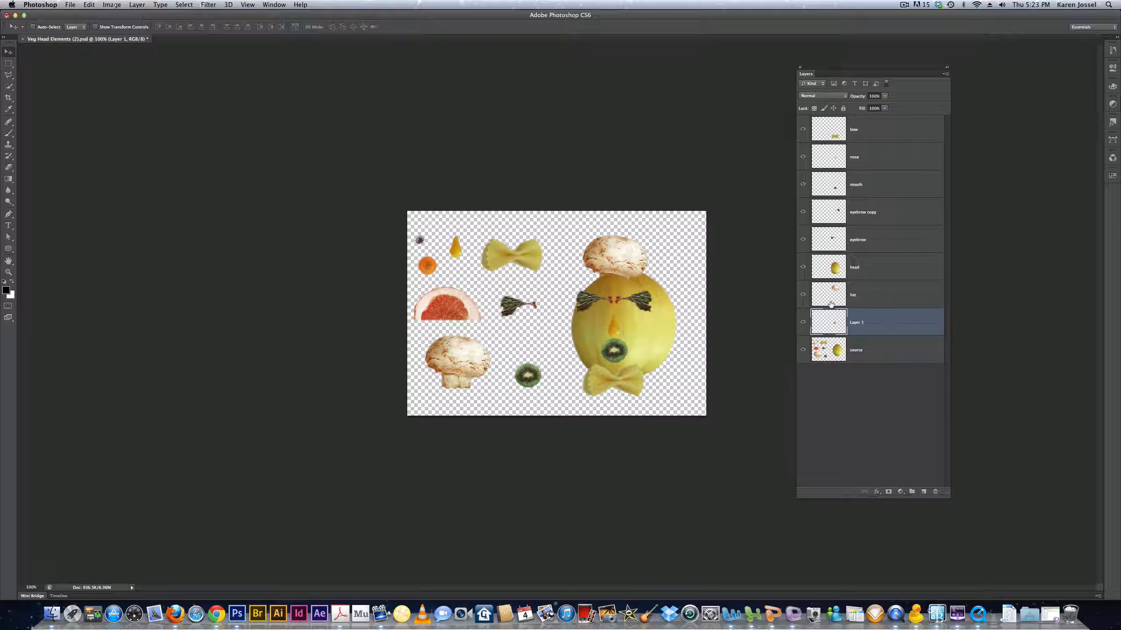
pyautogui.moveTo(861, 323); pyautogui.dragTo(860, 254)
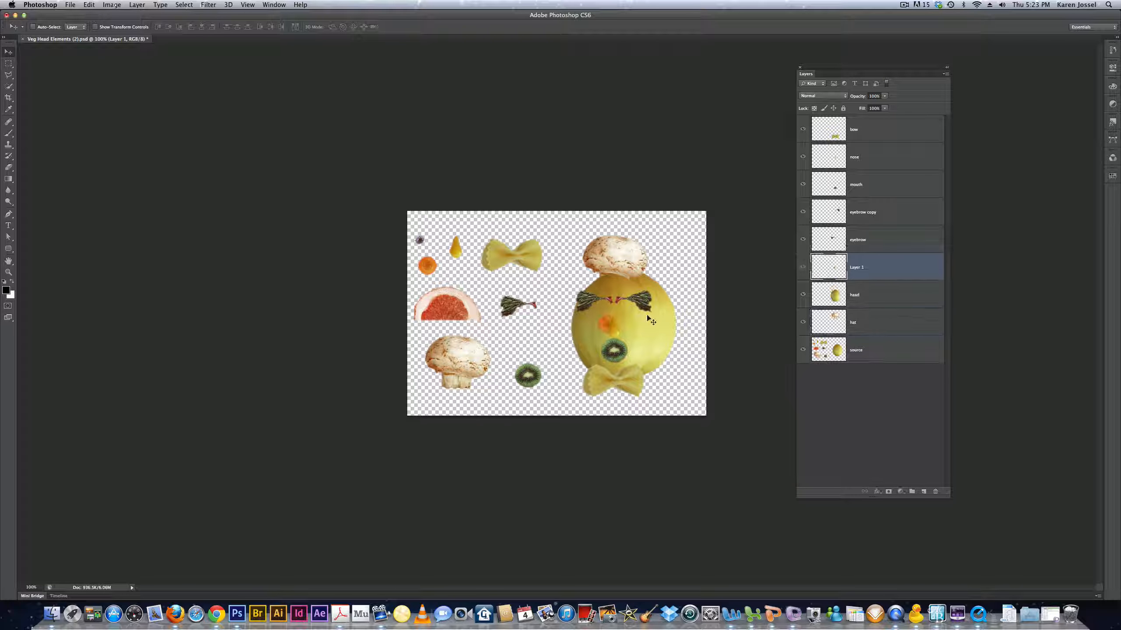
pyautogui.moveTo(608, 327); pyautogui.dragTo(599, 314)
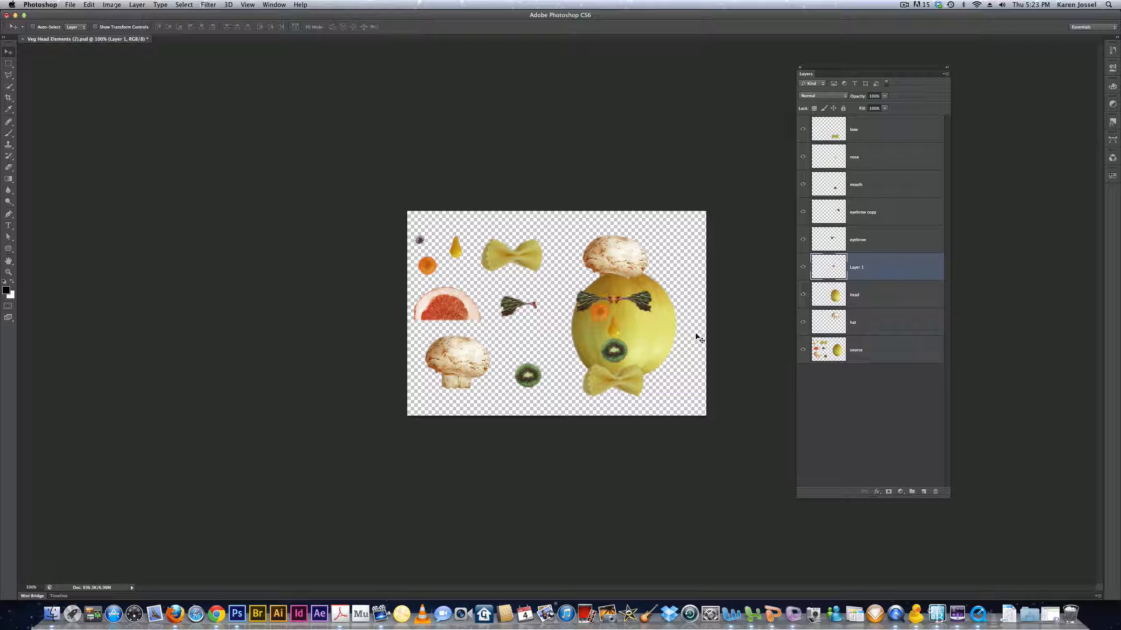
# Step: Rename the carrot slice layer "carrot"
pyautogui.doubleClick(856, 268)
pyautogui.write('carrot')
pyautogui.press('Return')
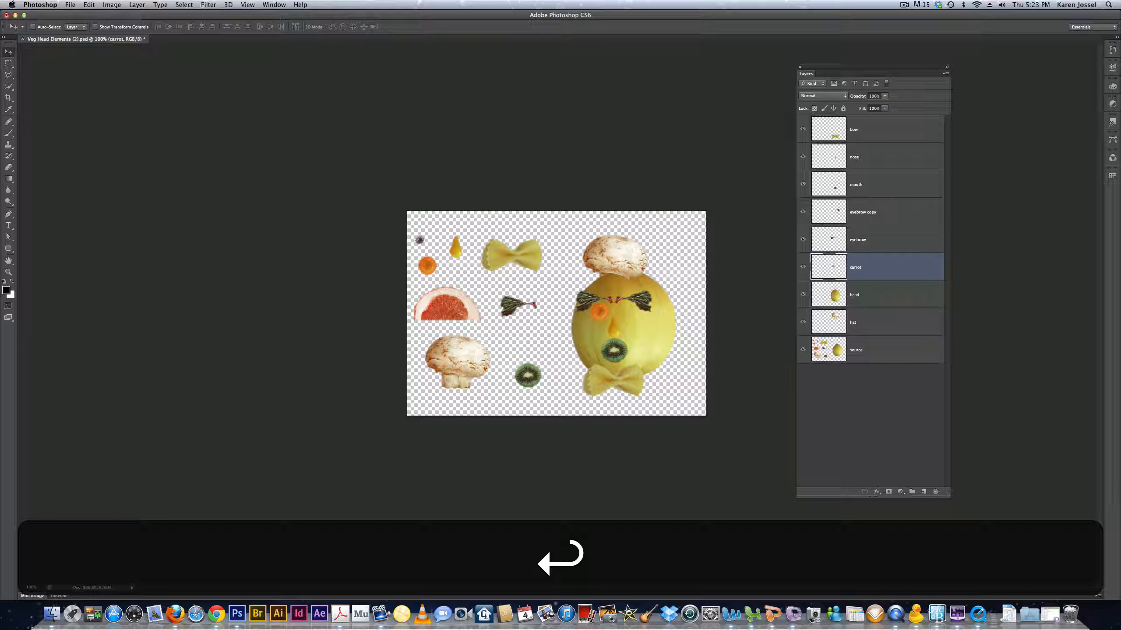
# Step: Duplicate the "carrot" layer and place the copy as the second eye under the right eyebrow
pyautogui.press('super+j')
pyautogui.press('v')
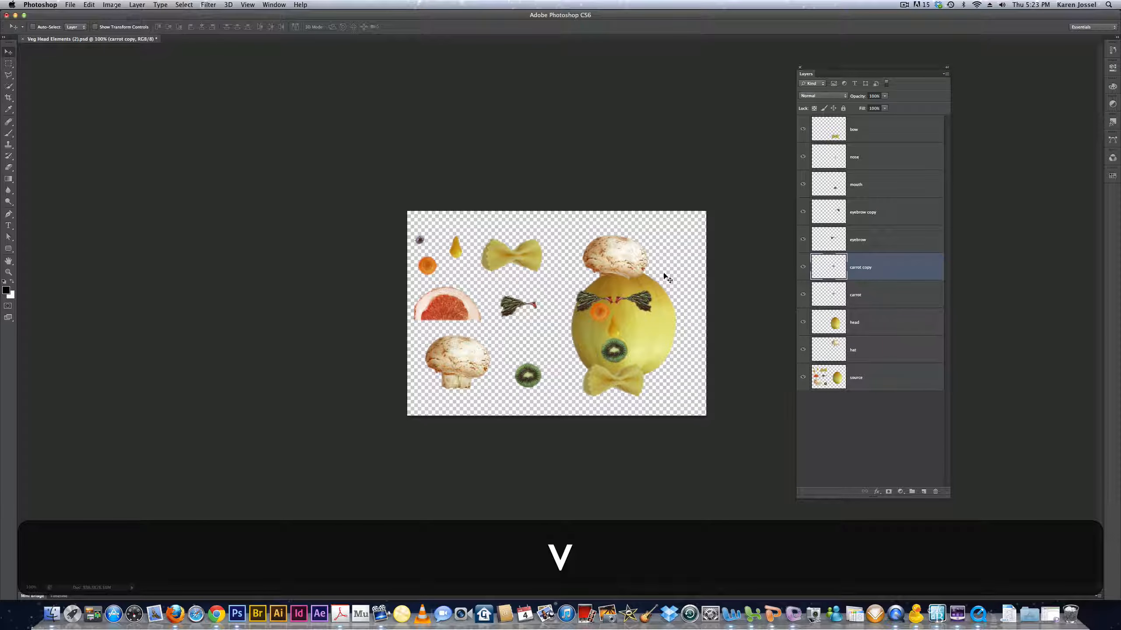
pyautogui.moveTo(601, 311); pyautogui.dragTo(630, 312)
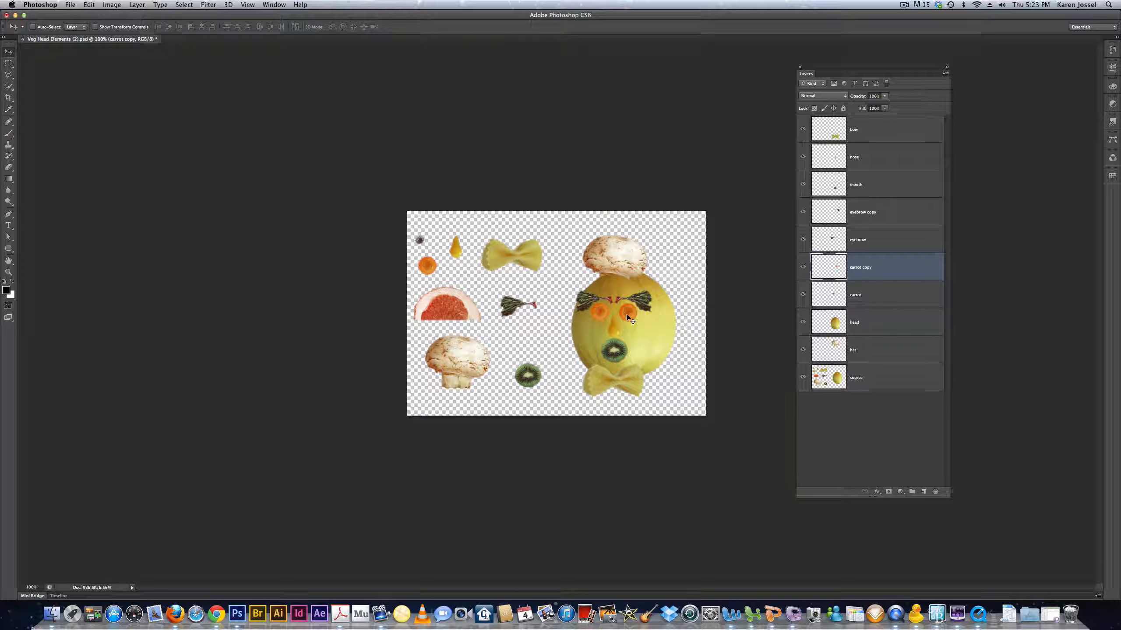
# Step: Copy the small blueberry from the source layer onto a new layer
pyautogui.click(852, 377)
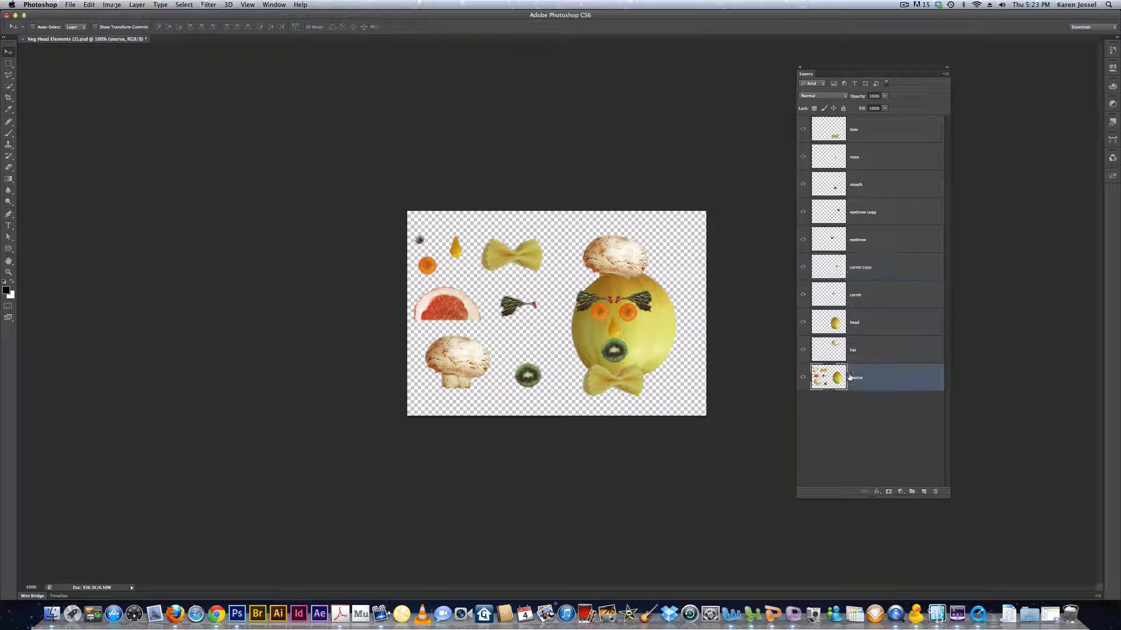
pyautogui.press('m')
pyautogui.moveTo(429, 232); pyautogui.dragTo(410, 248)
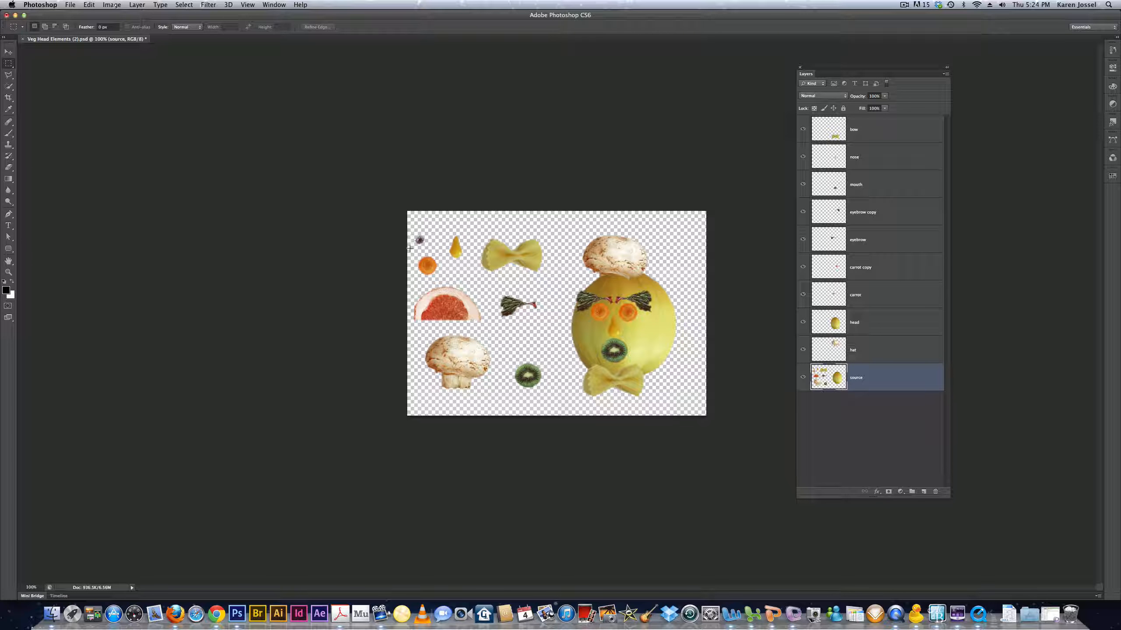
pyautogui.press('super+j')
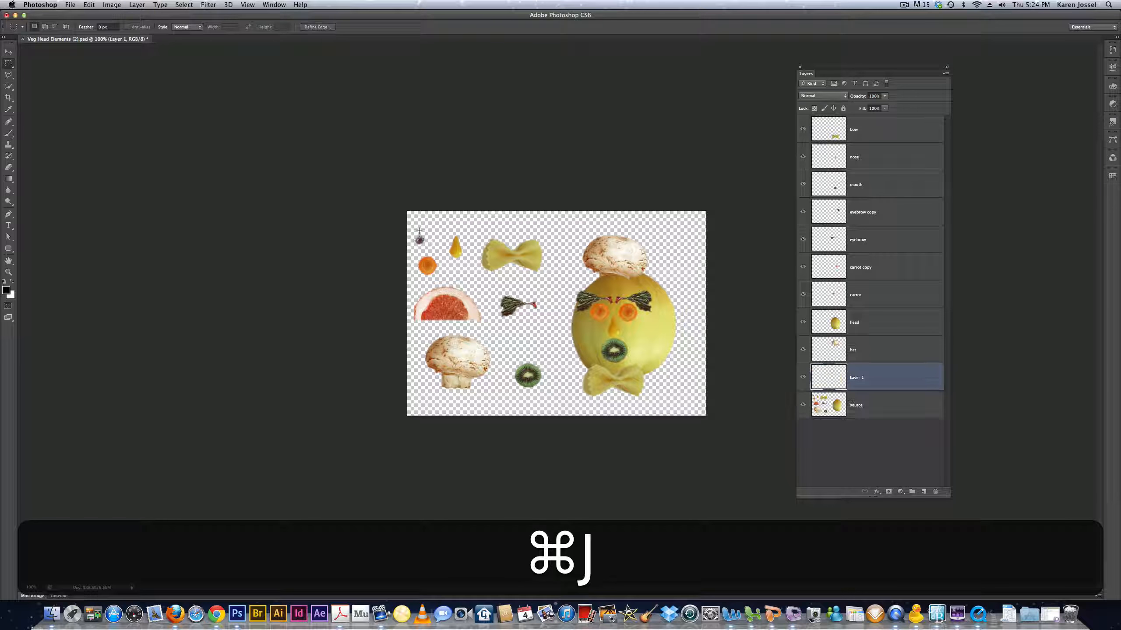
# Step: Stack the blueberry layer above "carrot copy", then duplicate it so that a blueberry pupil sits on each carrot eye
pyautogui.press('v')
pyautogui.moveTo(429, 247); pyautogui.dragTo(567, 309)
pyautogui.moveTo(875, 379); pyautogui.dragTo(858, 253)
pyautogui.moveTo(559, 305); pyautogui.dragTo(626, 313)
pyautogui.press('super+j')
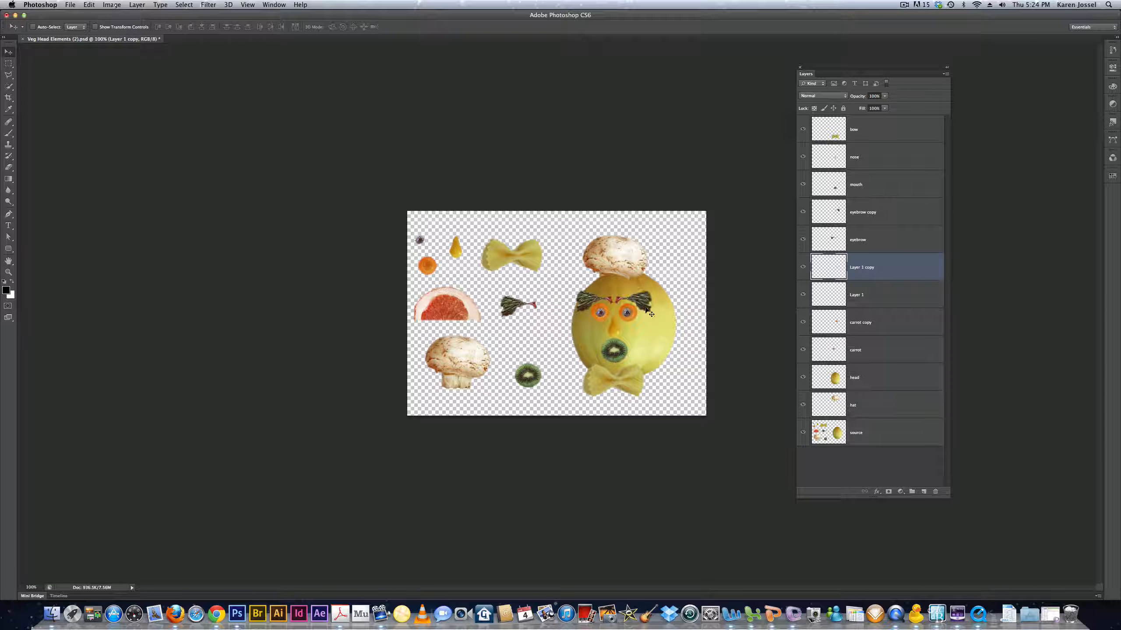
# Step: Rename both blueberry layers "b"
pyautogui.doubleClick(854, 295)
pyautogui.write('b')
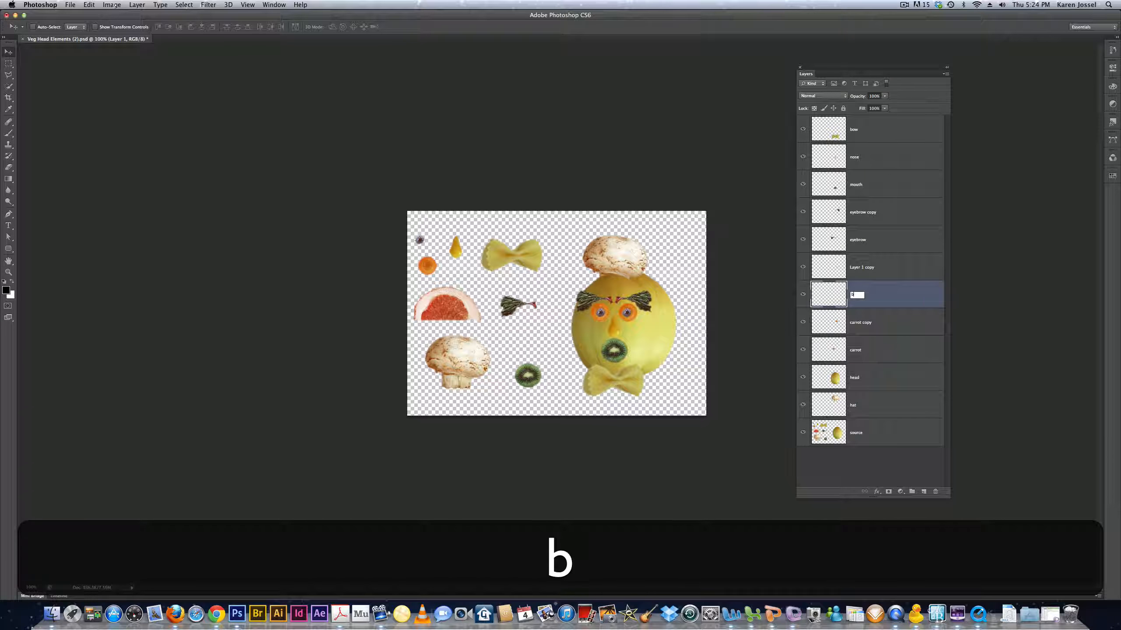
pyautogui.doubleClick(857, 268)
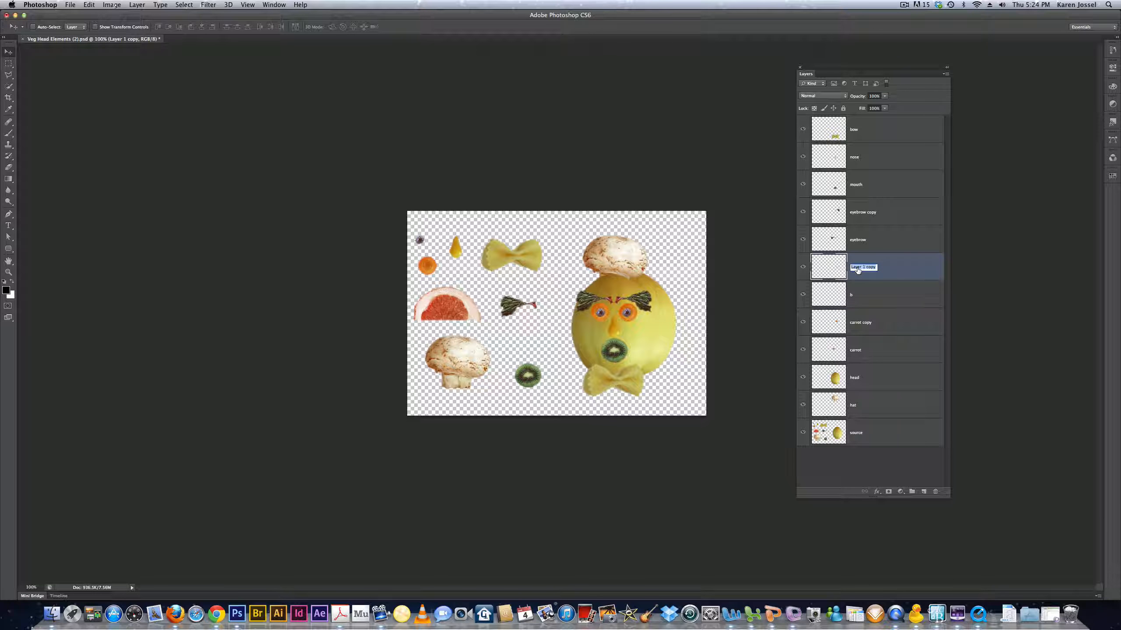
pyautogui.write('b')
# Step: Copy the grapefruit half from the source layer onto a new layer and move it against the melon's left edge
pyautogui.click(877, 289)
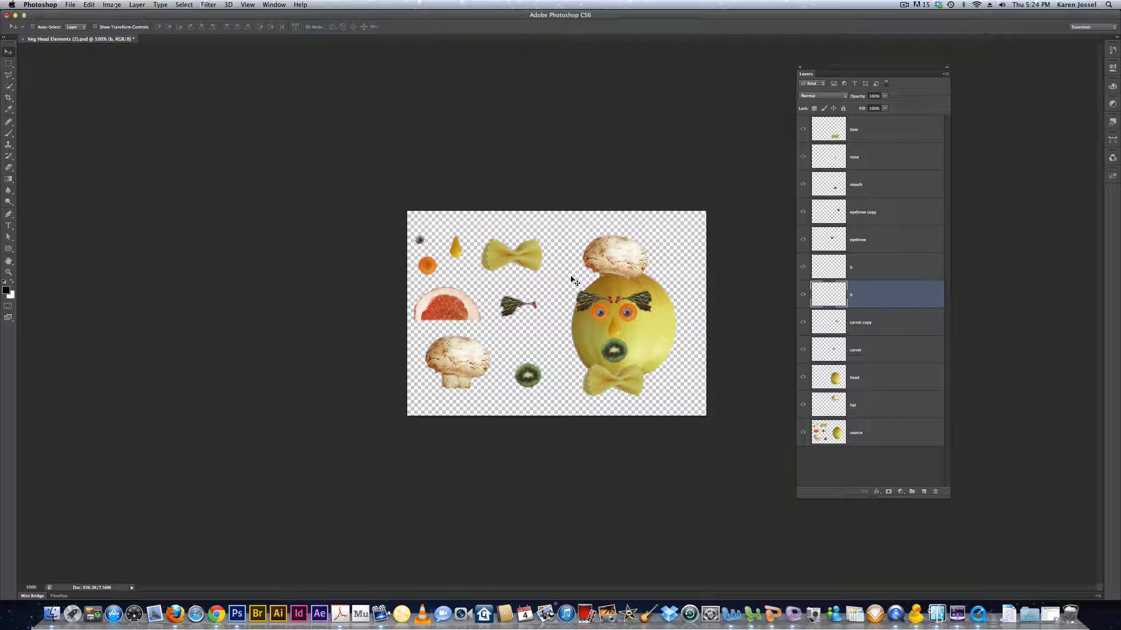
pyautogui.press('super')
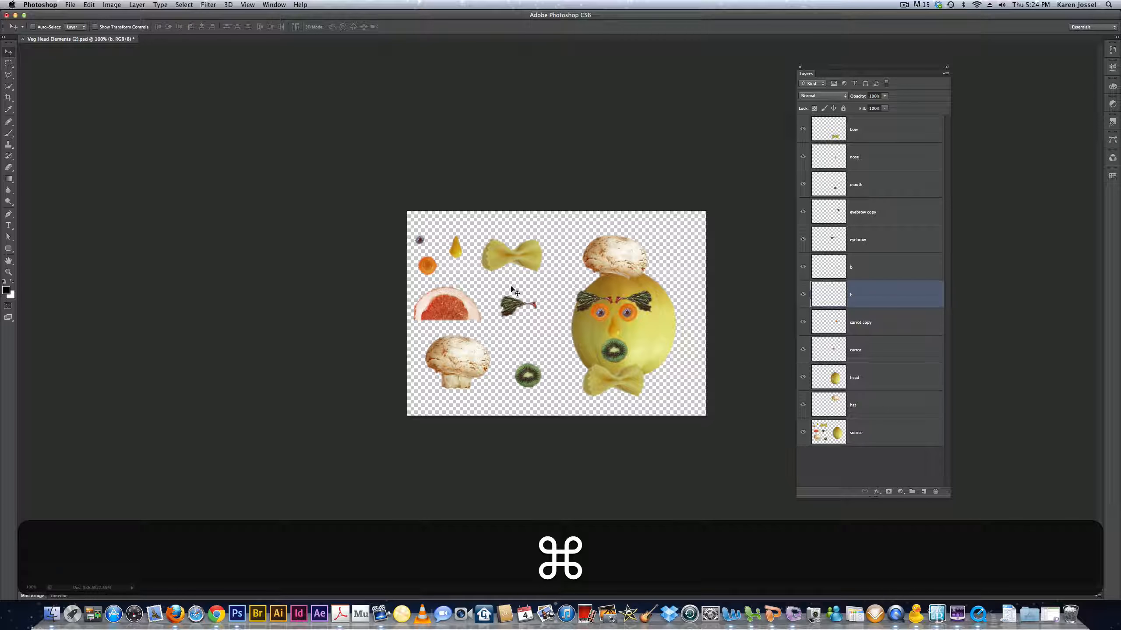
pyautogui.moveTo(447, 309); pyautogui.dragTo(450, 309)
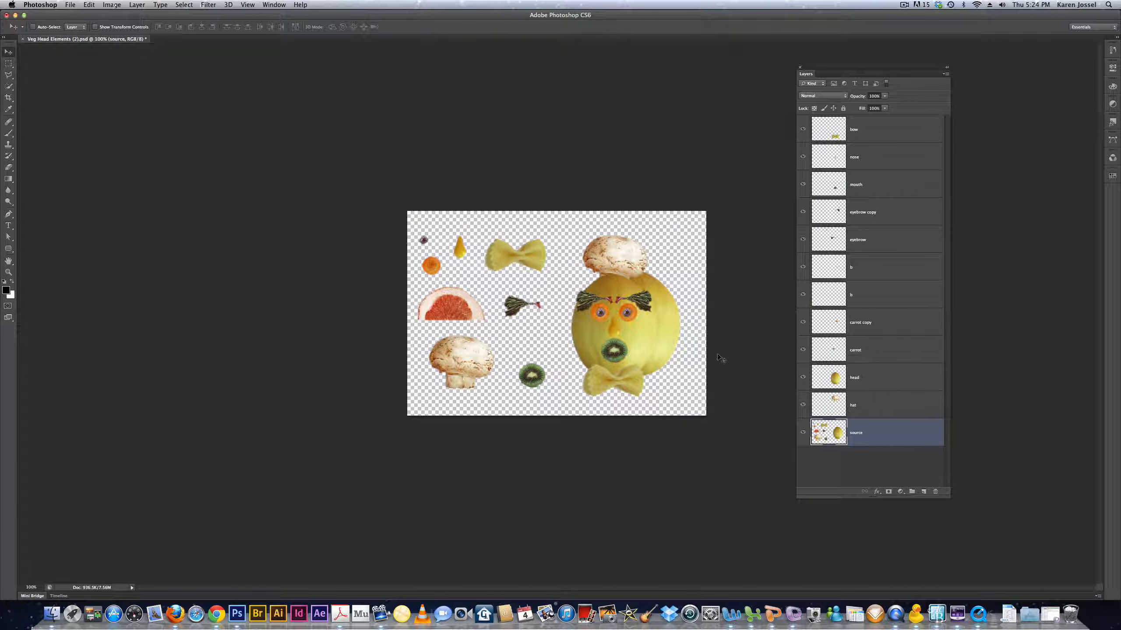
pyautogui.press('m')
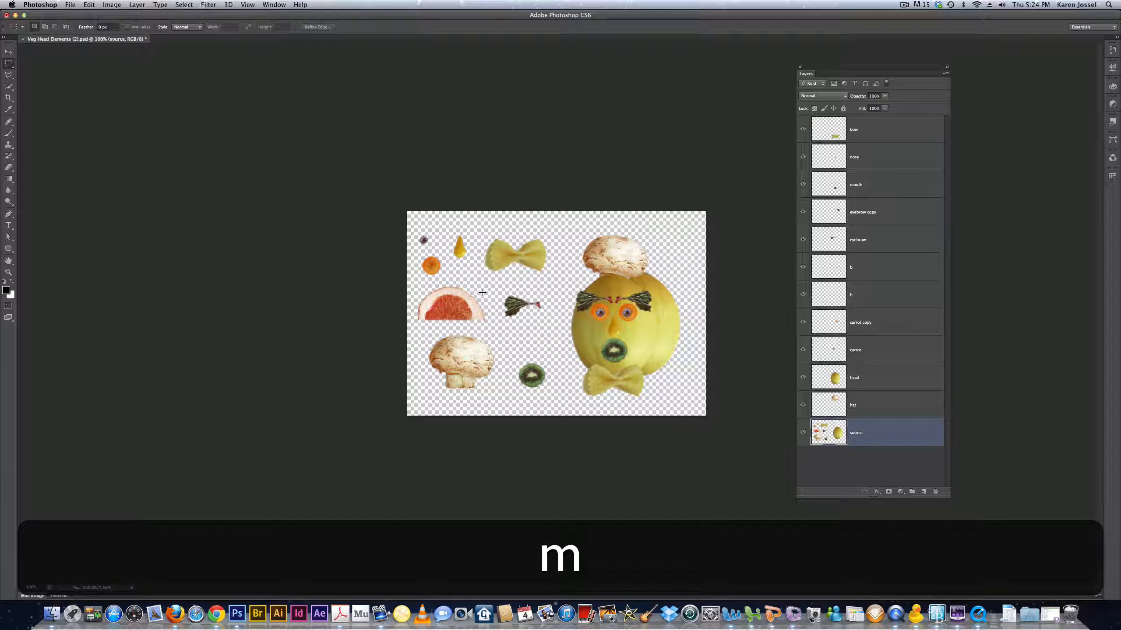
pyautogui.moveTo(488, 284); pyautogui.dragTo(410, 329)
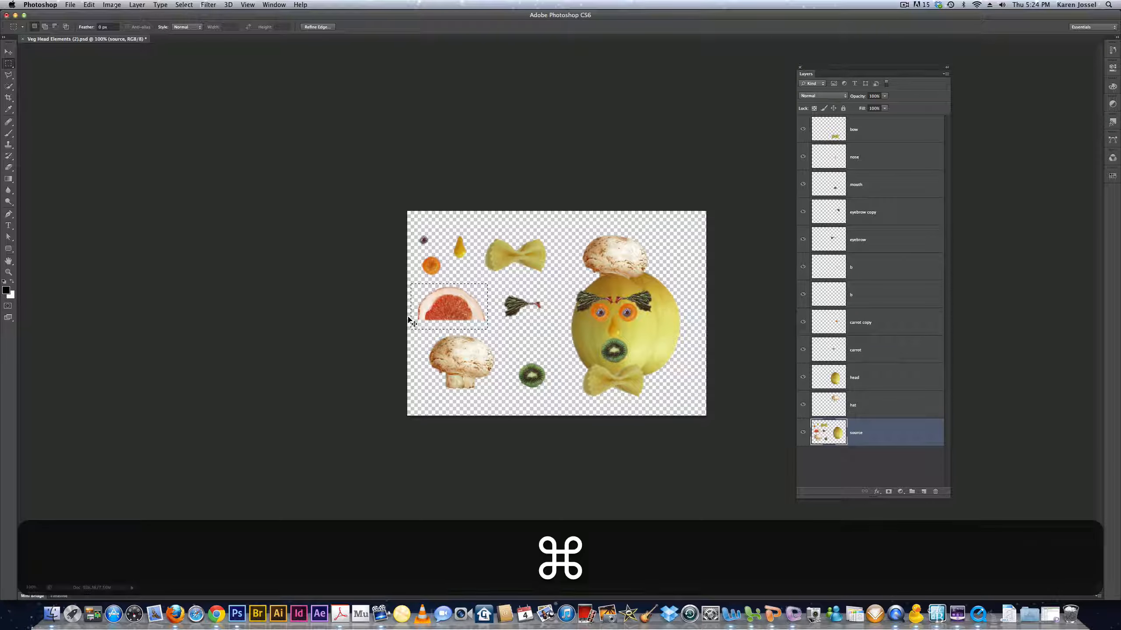
pyautogui.press('super+j')
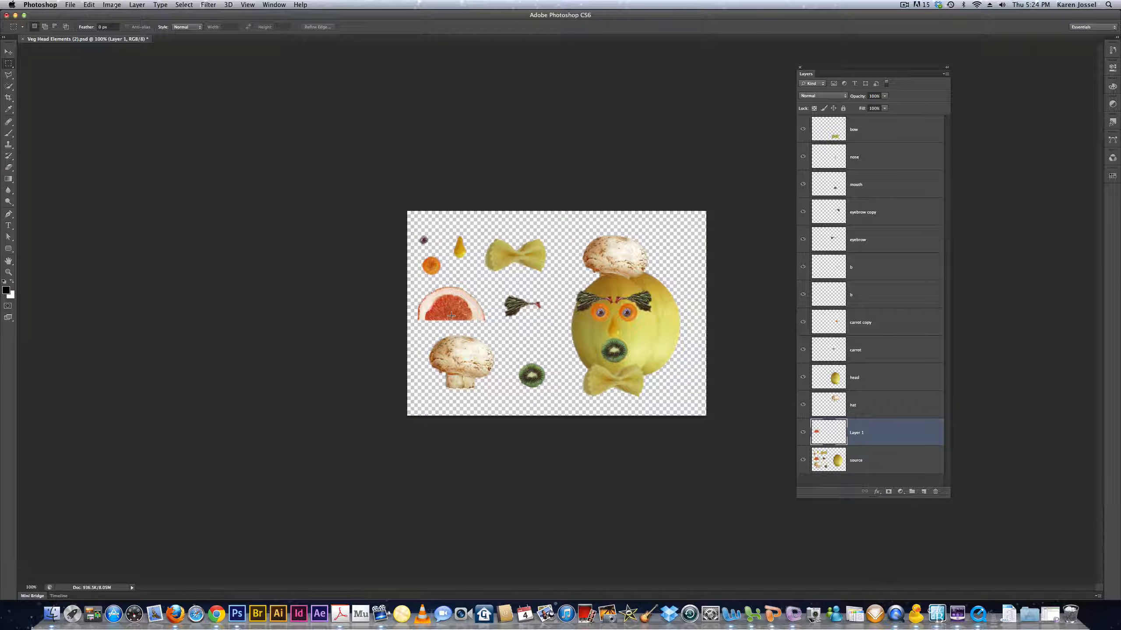
pyautogui.press('v')
pyautogui.moveTo(451, 315); pyautogui.dragTo(560, 335)
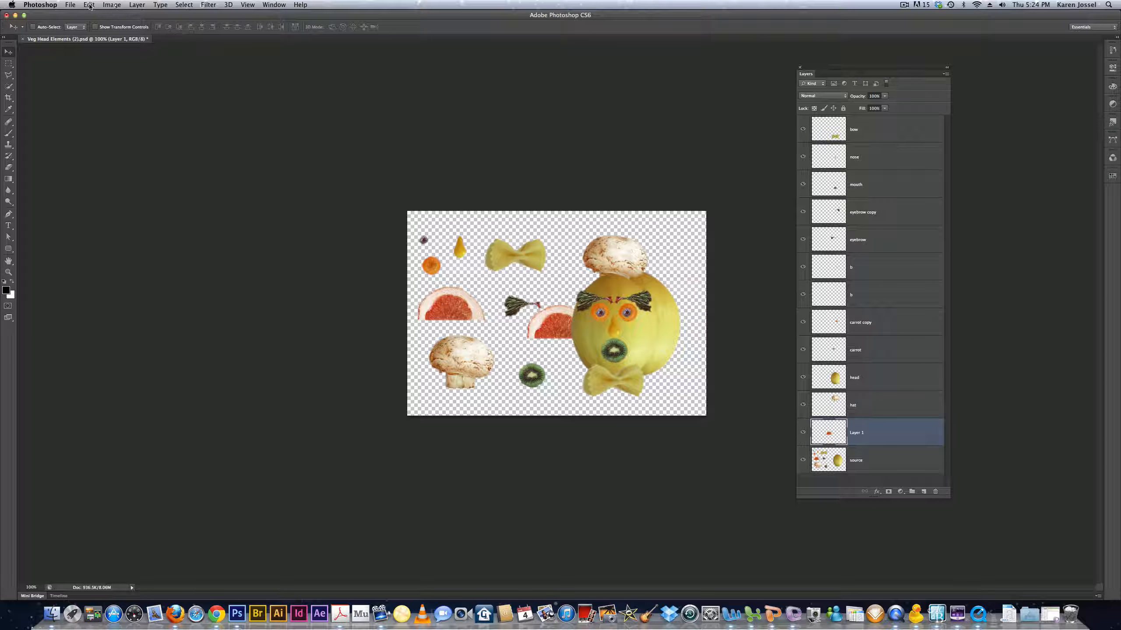
# Step: Rotate the grapefruit half 90° counterclockwise so it forms an ear on the melon's left side
pyautogui.click(89, 6)
pyautogui.moveTo(130, 198)
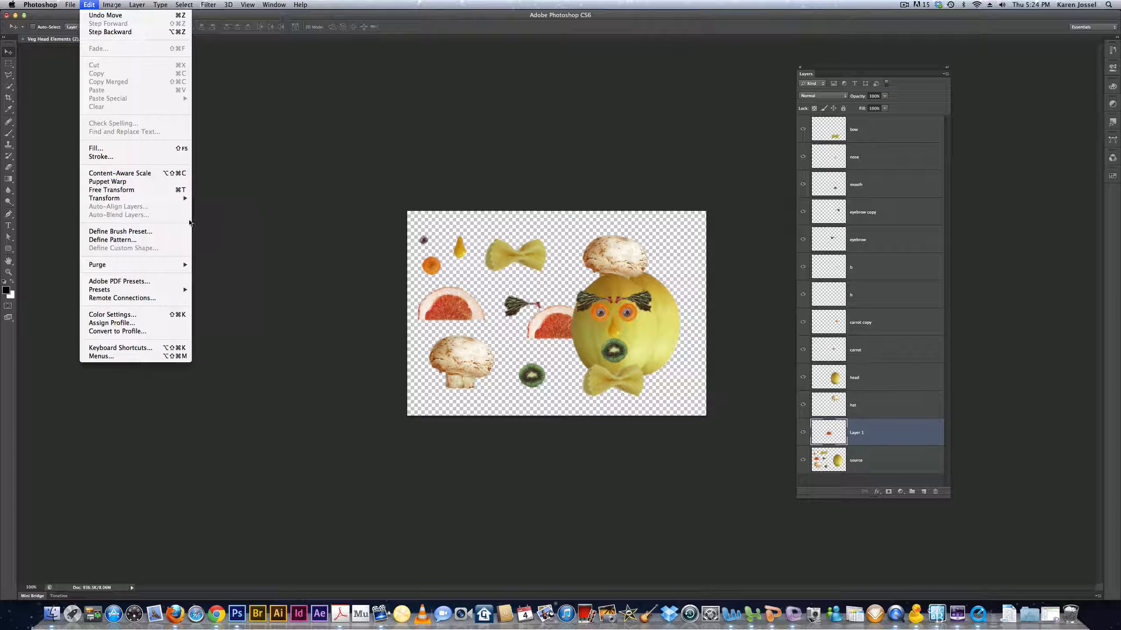
pyautogui.moveTo(166, 201)
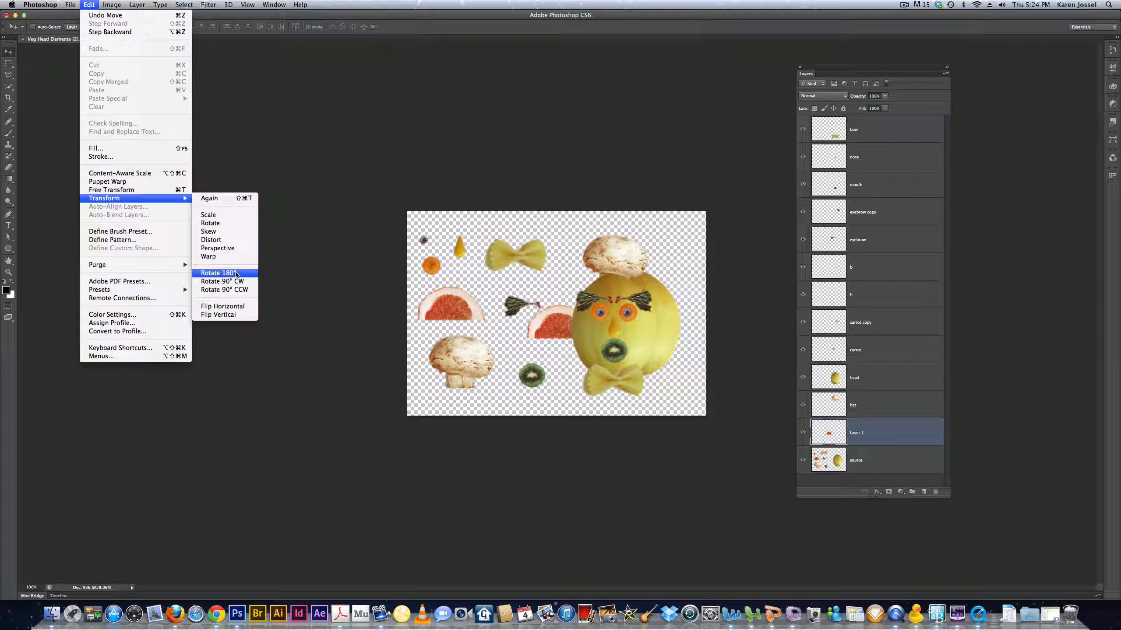
pyautogui.click(240, 290)
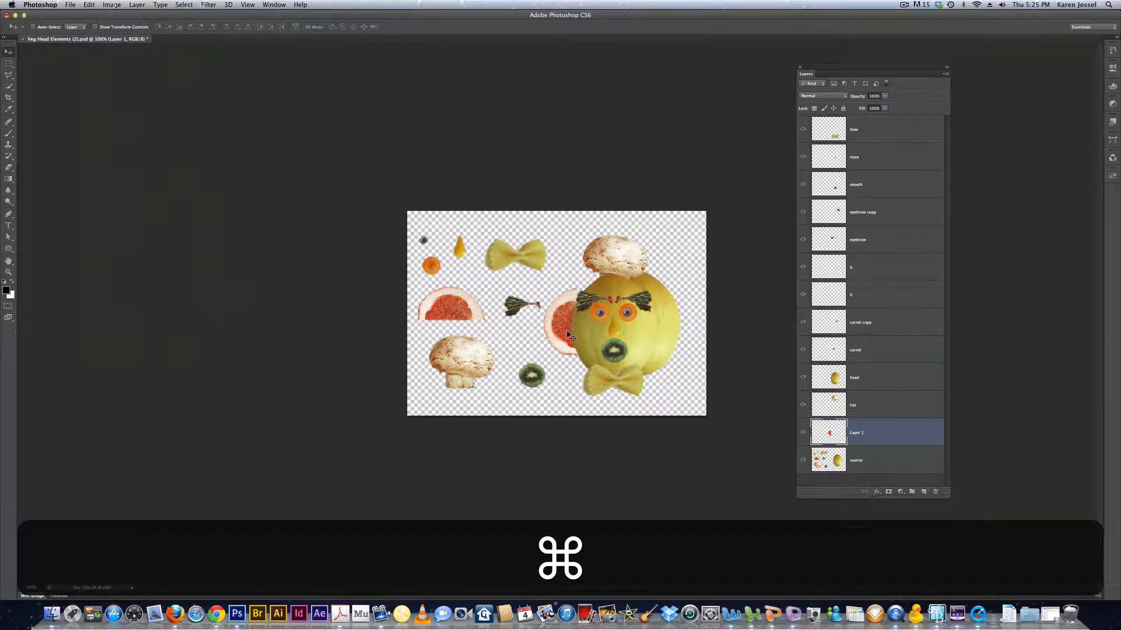
# Step: Duplicate the grapefruit ear, move the copy to the melon's right side and flip it horizontally
pyautogui.press('cmd+j')
pyautogui.moveTo(567, 331); pyautogui.dragTo(670, 322)
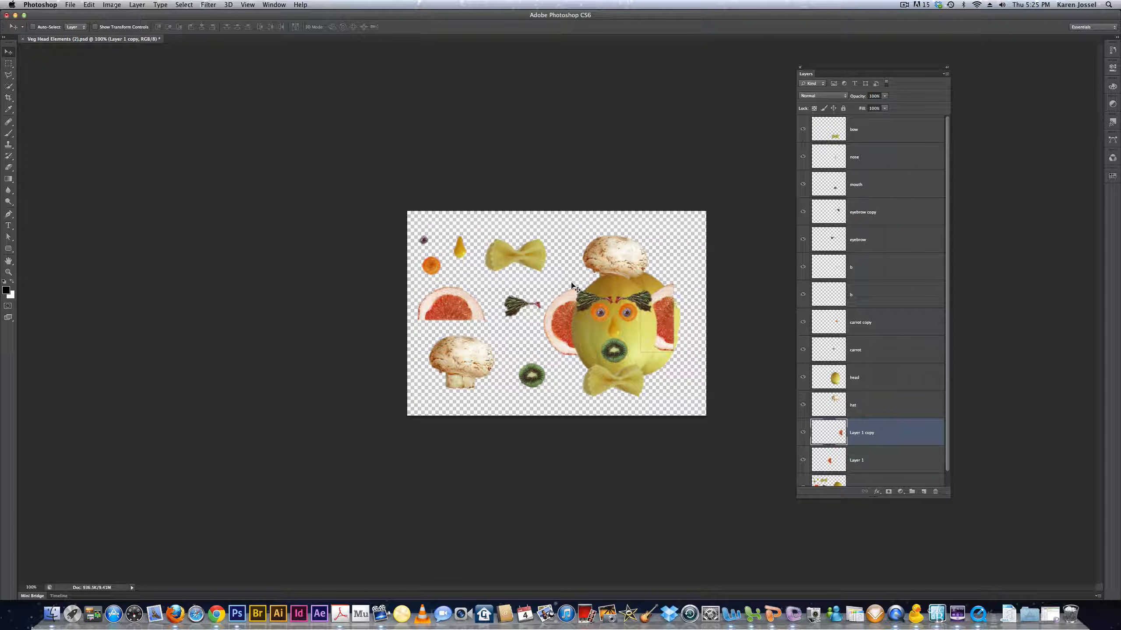
pyautogui.click(89, 5)
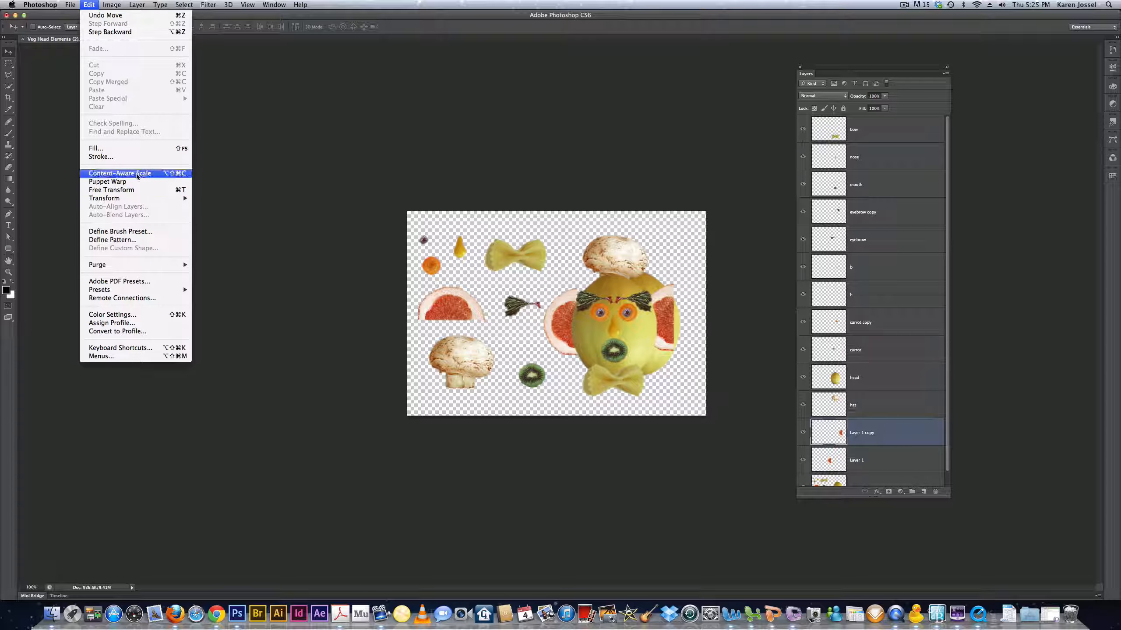
pyautogui.moveTo(140, 199)
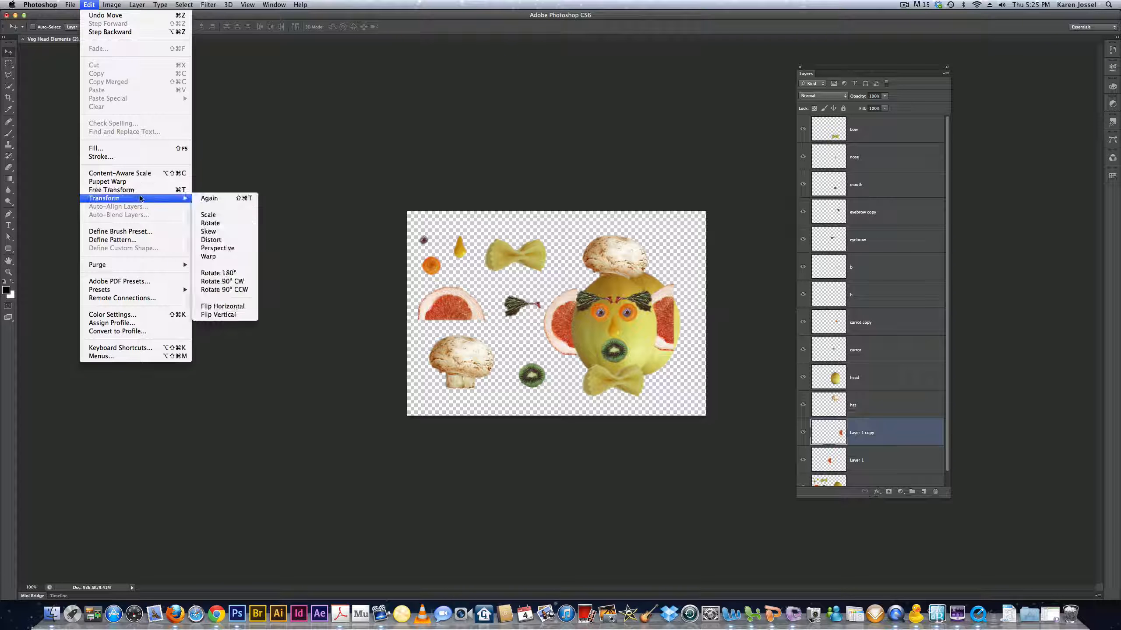
pyautogui.click(229, 307)
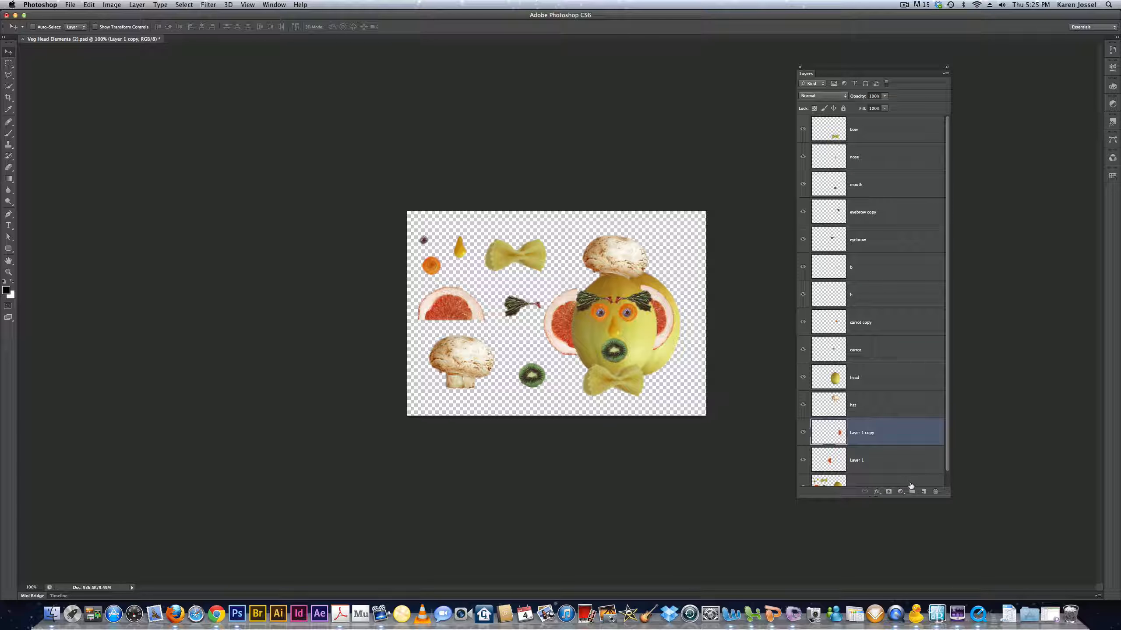
# Step: Rename both grapefruit layers "ear"
pyautogui.doubleClick(856, 433)
pyautogui.write('ear')
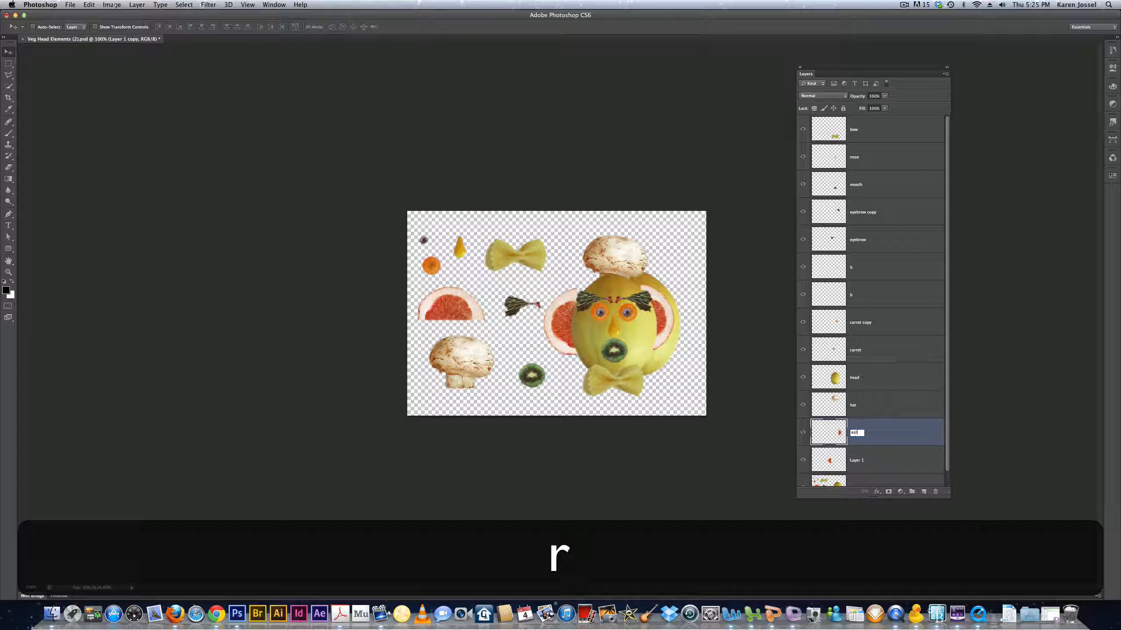
pyautogui.press('Return')
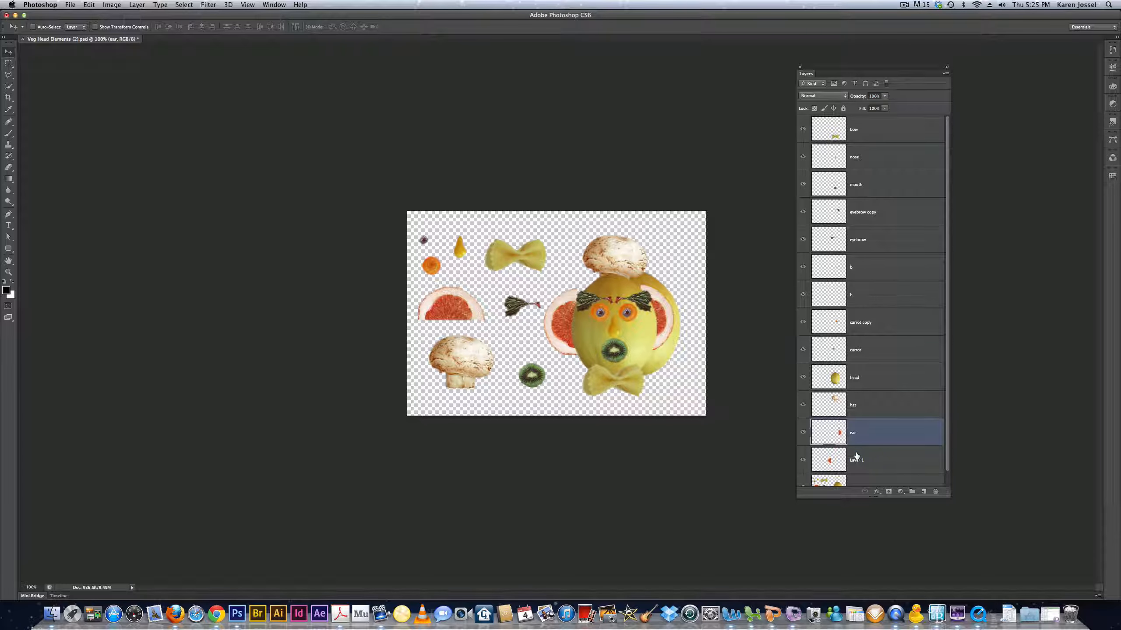
pyautogui.doubleClick(858, 459)
pyautogui.write('ear')
pyautogui.press('Return')
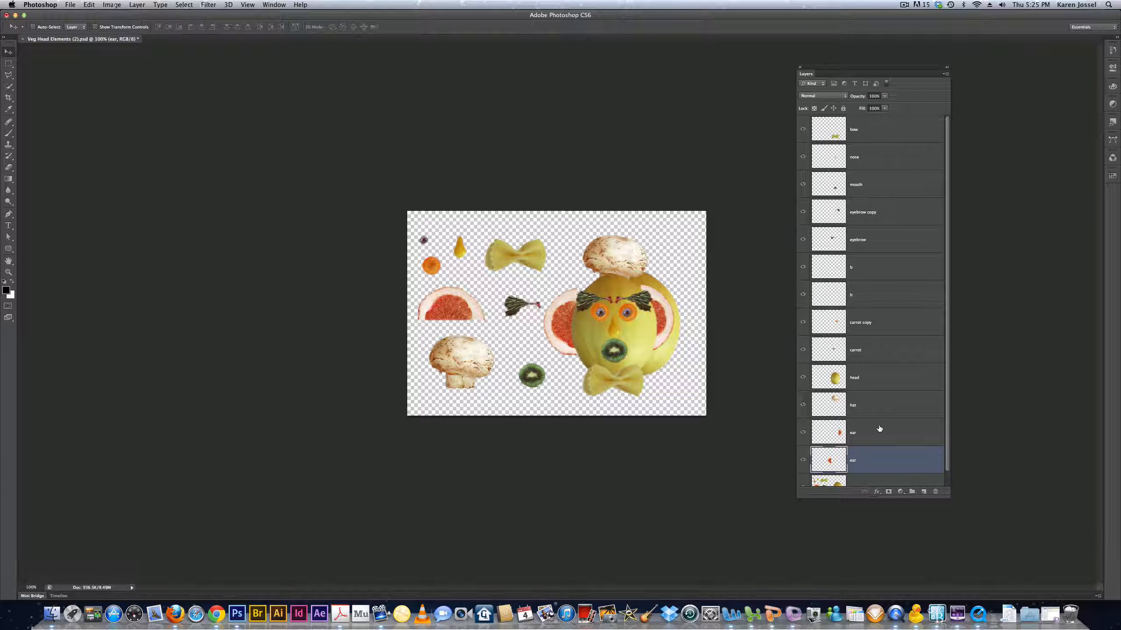
# Step: Scale both ear layers together proportionally to about 86% and position them evenly around the melon
pyautogui.press('super')
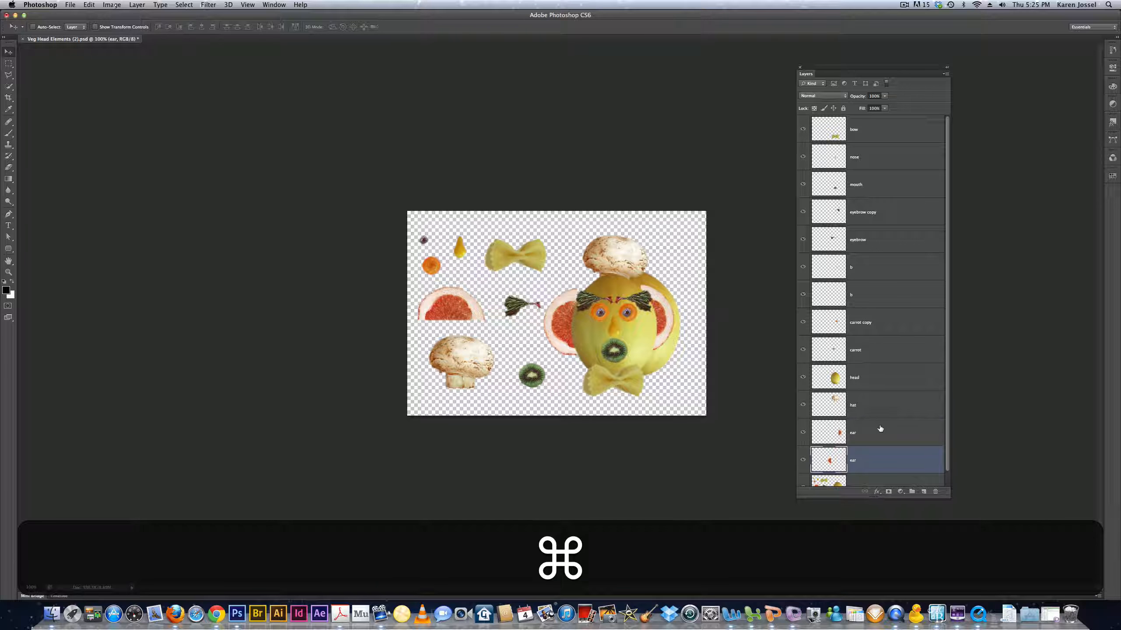
pyautogui.keyDown('super'); pyautogui.click(880, 429); pyautogui.keyUp('super')
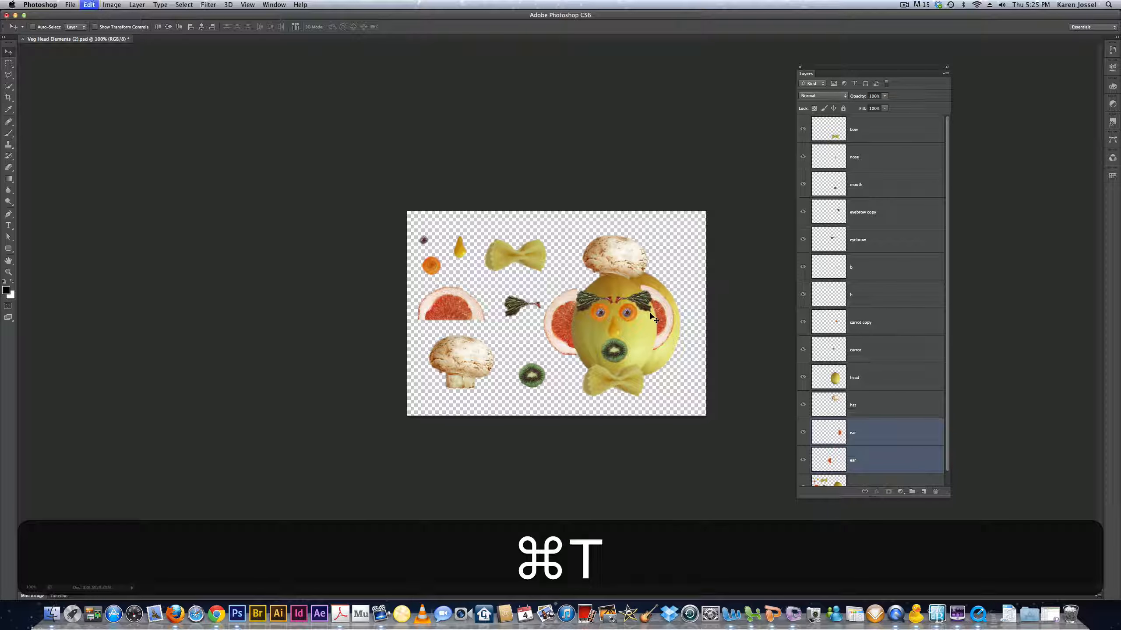
pyautogui.press('super+t')
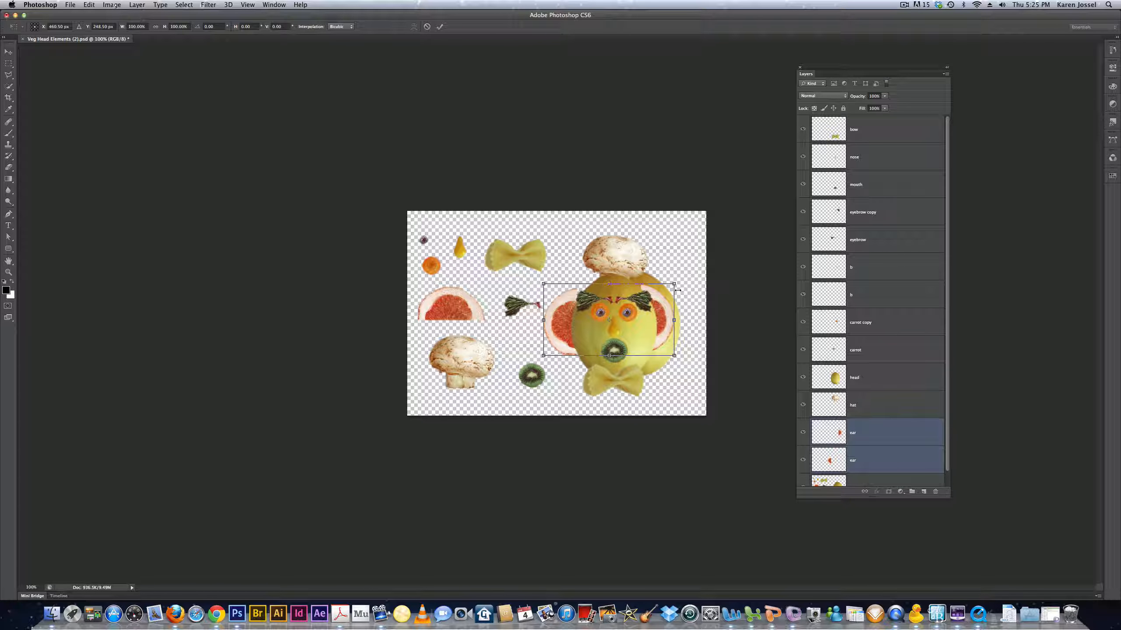
pyautogui.press('shift')
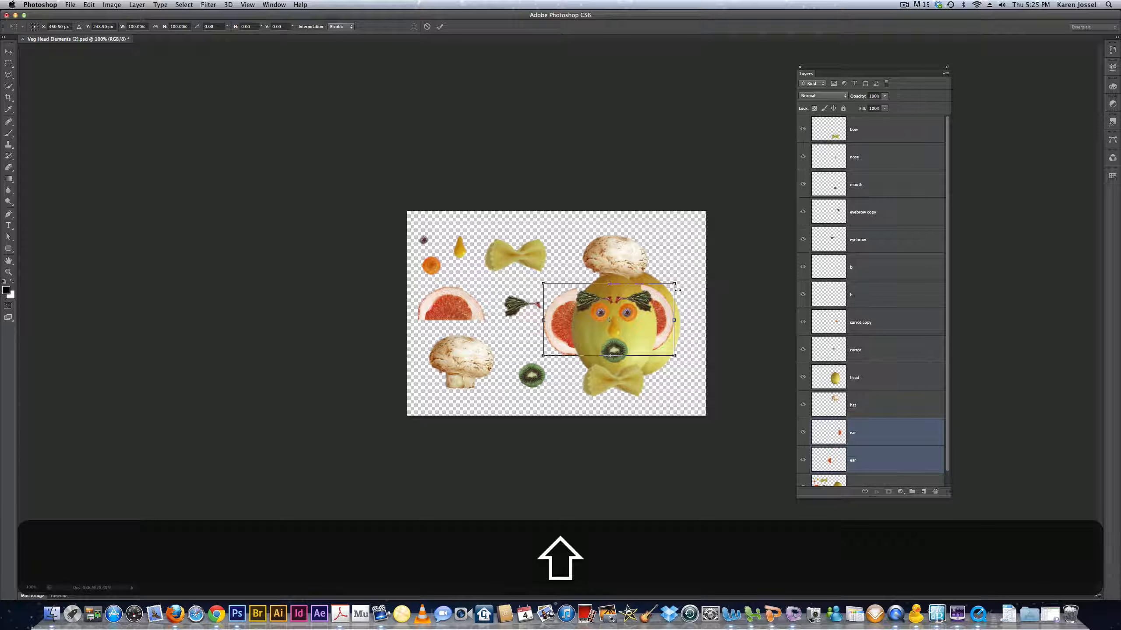
pyautogui.press('alt')
pyautogui.moveTo(674, 284); pyautogui.dragTo(652, 330)
pyautogui.moveTo(559, 294); pyautogui.dragTo(554, 292)
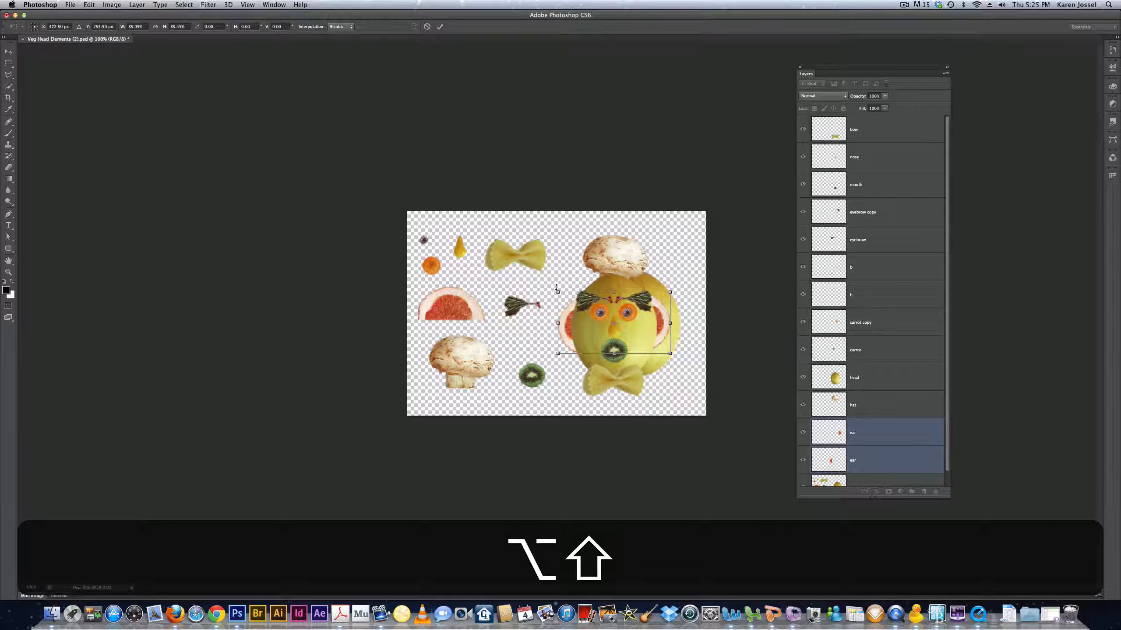
pyautogui.press('Return')
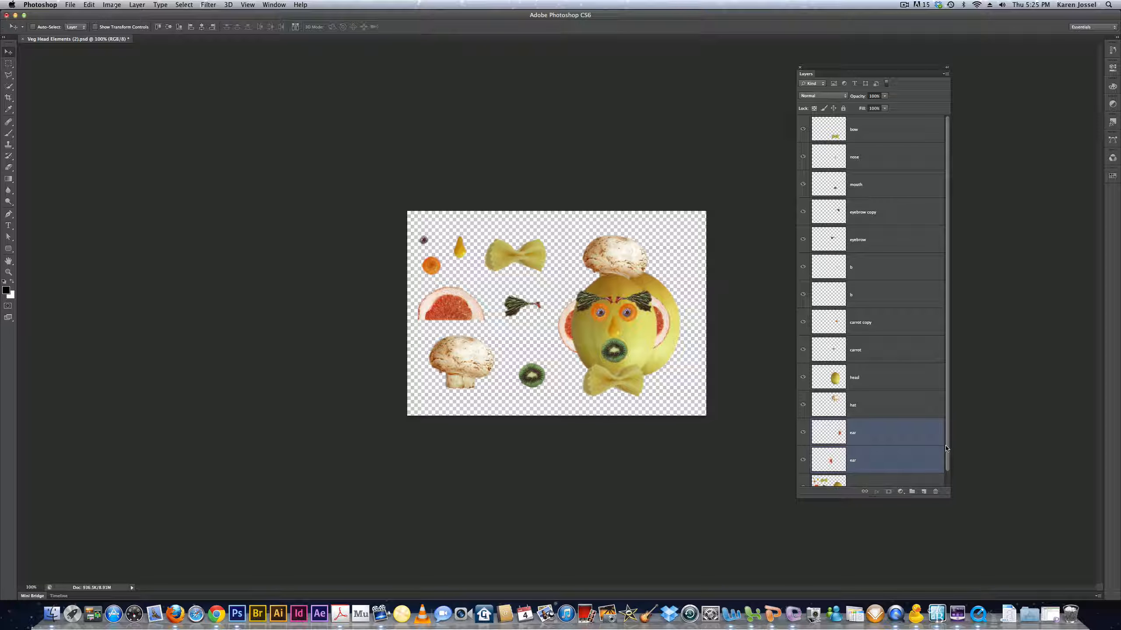
# Step: Hide the source layer and put it into a hidden, collapsed group named "back up"
pyautogui.scroll(-2, 946, 449)
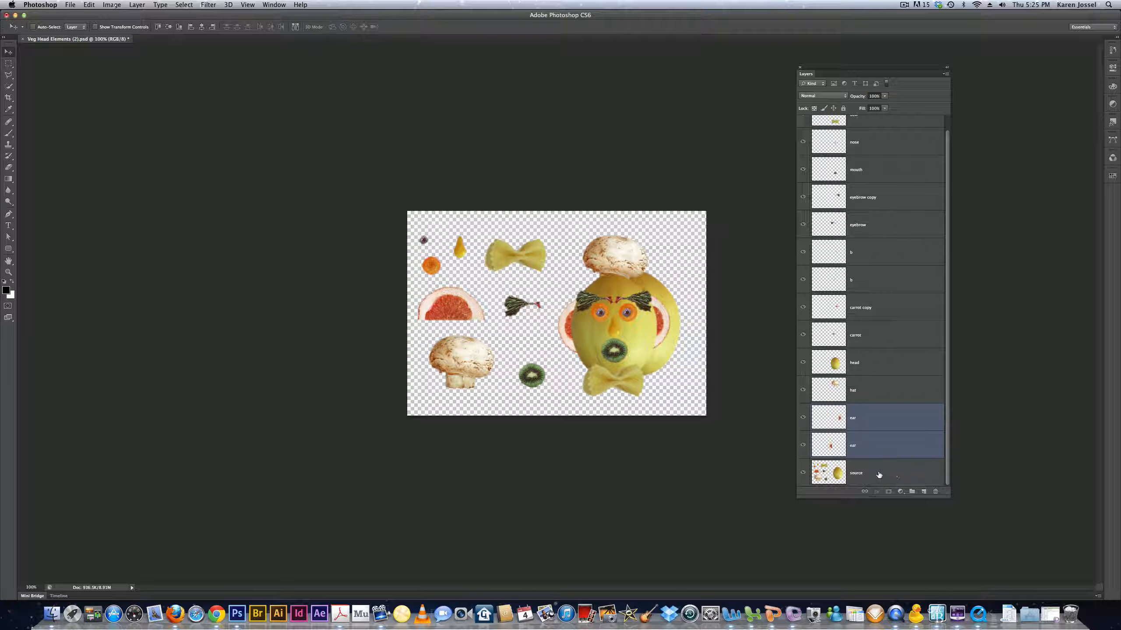
pyautogui.click(802, 473)
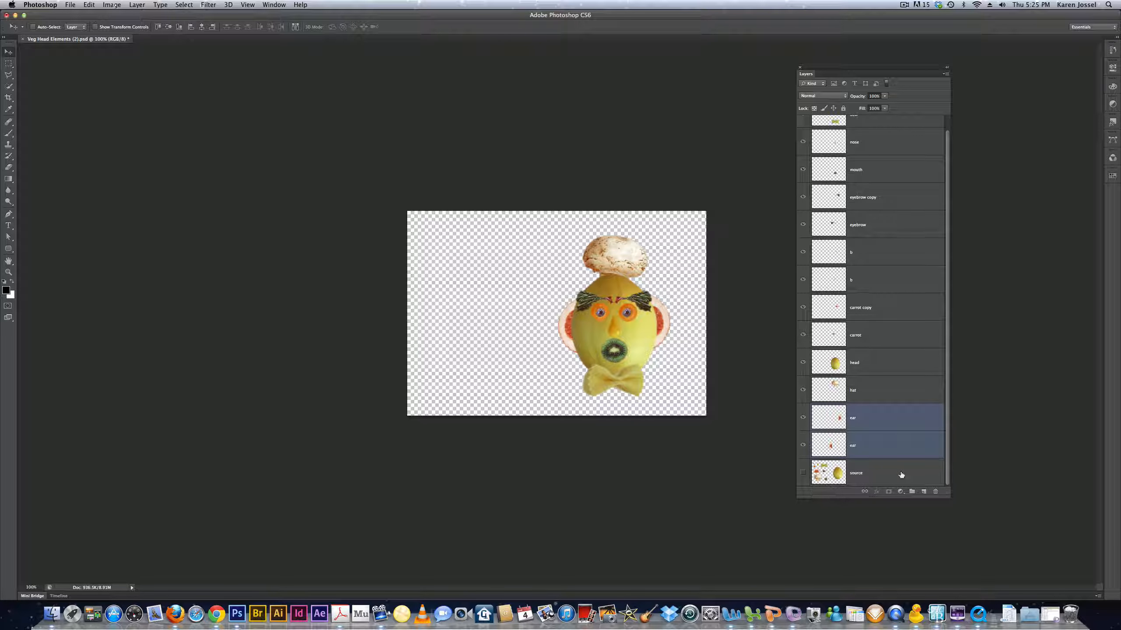
pyautogui.click(913, 469)
pyautogui.moveTo(913, 469); pyautogui.dragTo(912, 491)
pyautogui.doubleClick(838, 464)
pyautogui.write('back up')
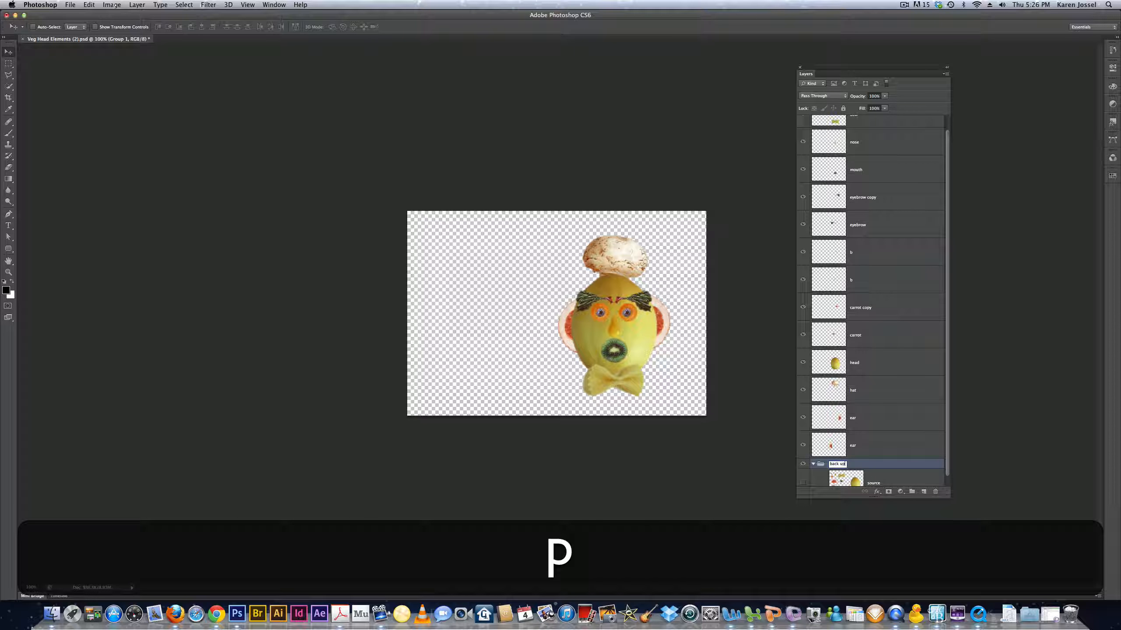
pyautogui.press('Return')
pyautogui.click(802, 464)
pyautogui.click(811, 464)
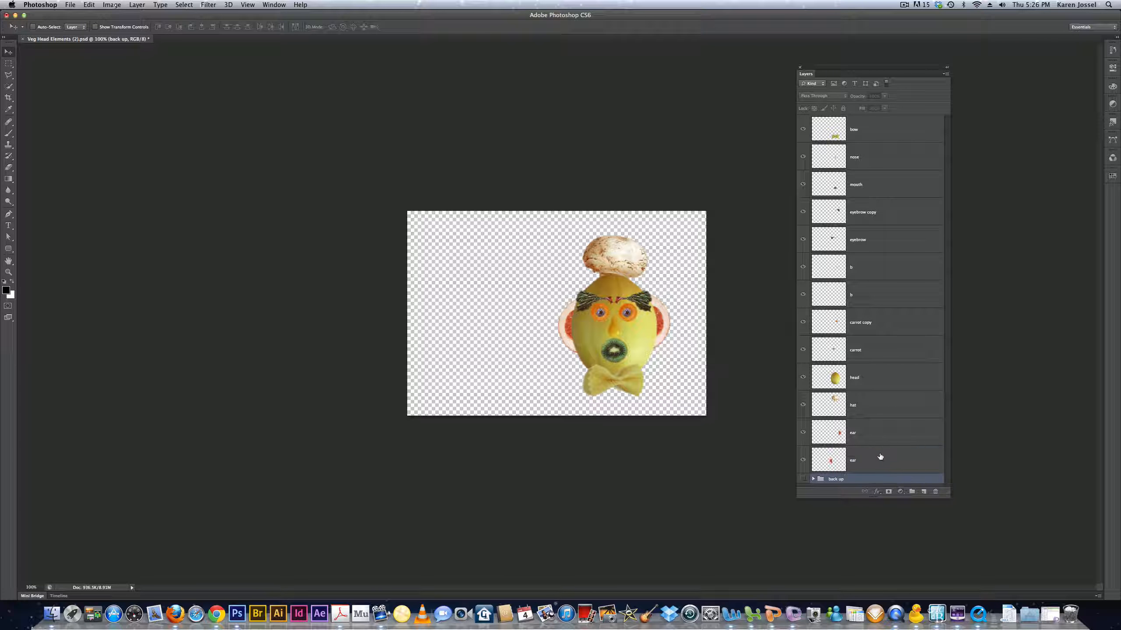
# Step: Group all the face layers, from the bow tie down to the lower ear, into a new group named "Version 1"
pyautogui.click(880, 458)
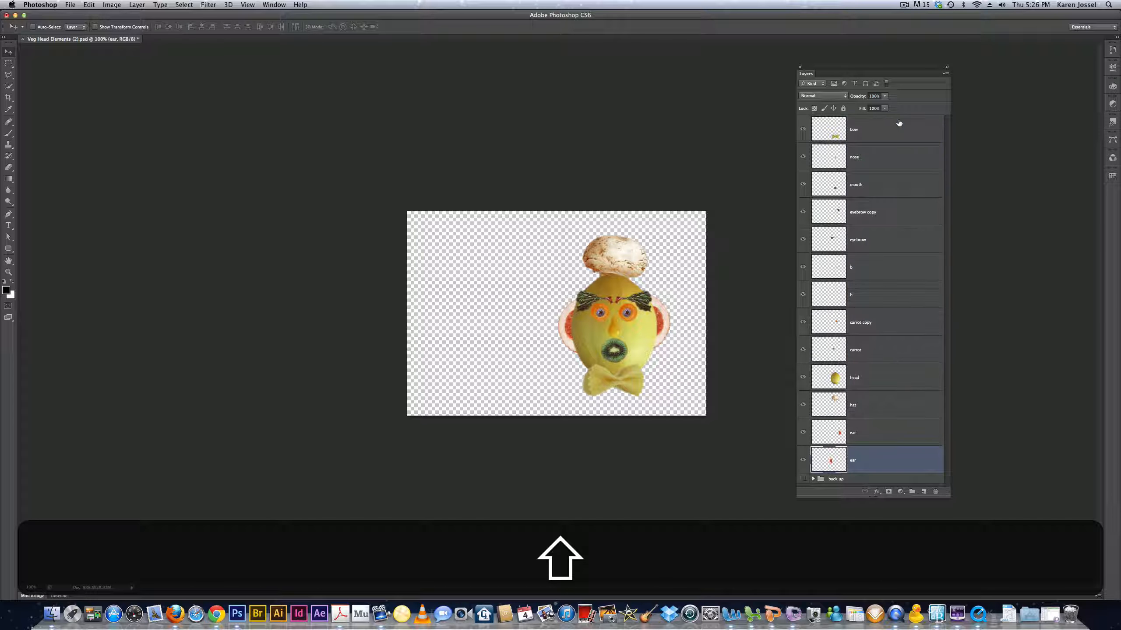
pyautogui.keyDown('shift'); pyautogui.click(900, 124); pyautogui.keyUp('shift')
pyautogui.click(945, 73)
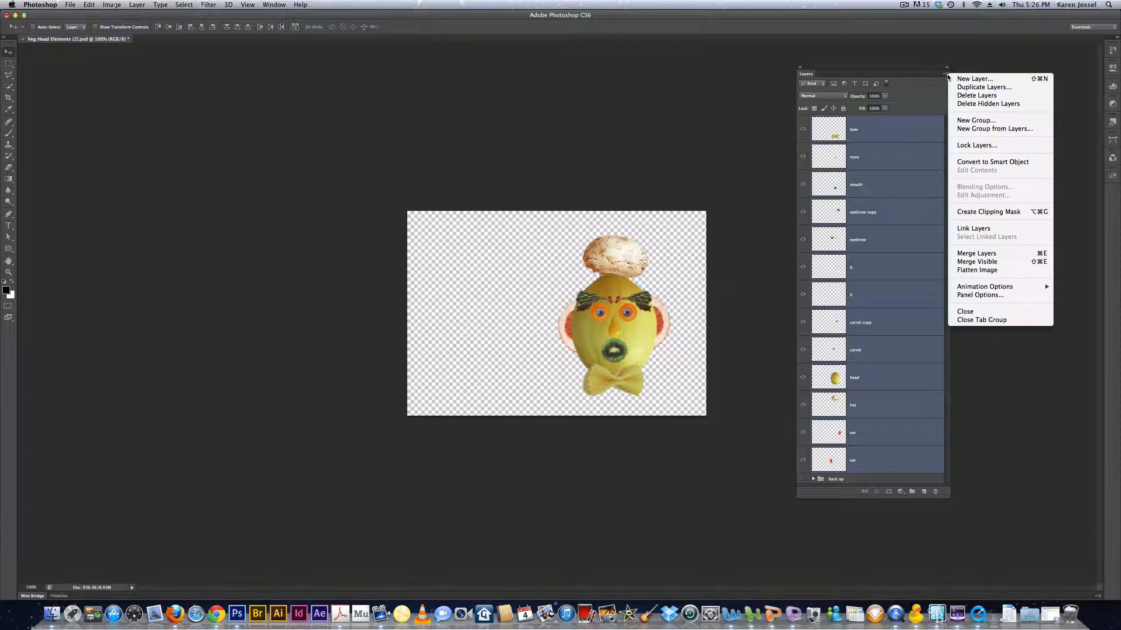
pyautogui.click(970, 129)
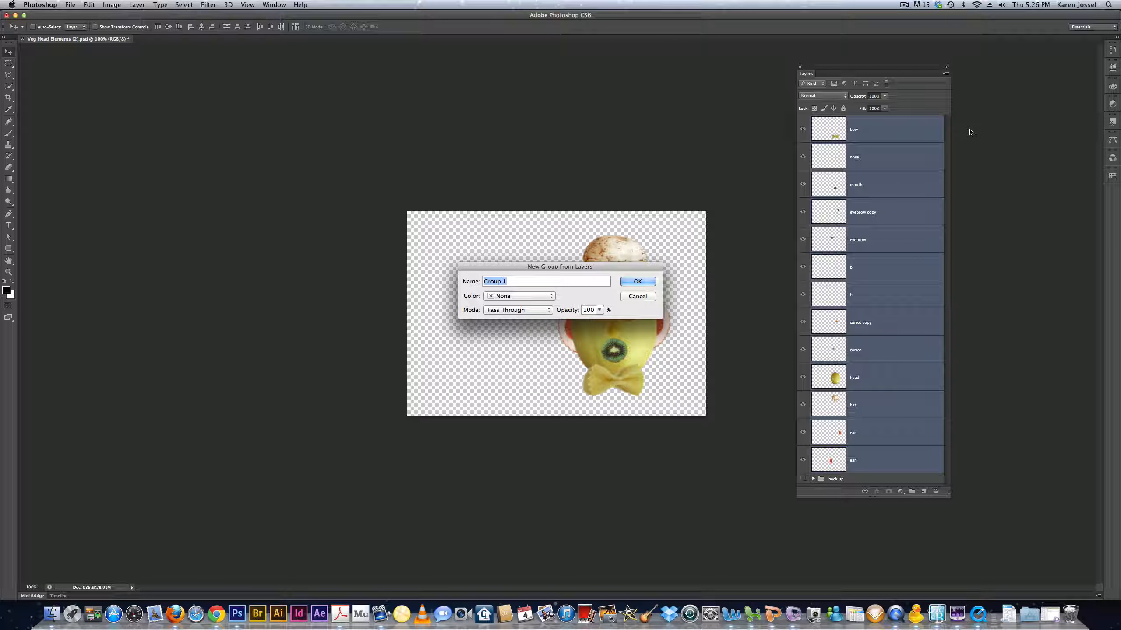
pyautogui.write('Version')
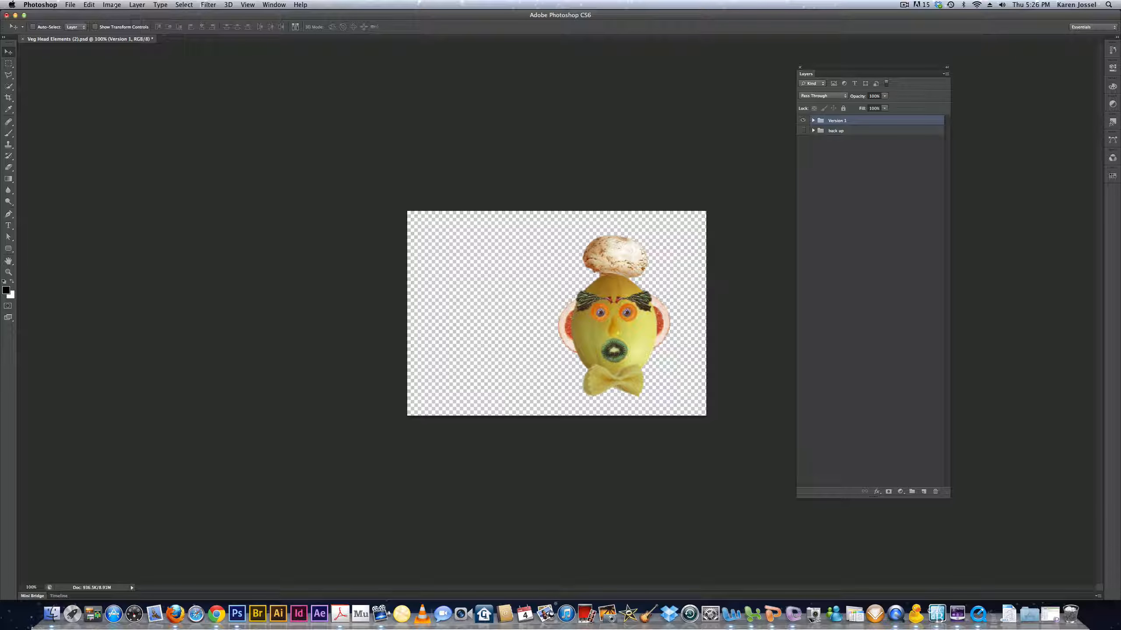
# Step: Start saving the document under a new name and choose the "kj" folder on the Desktop as its location
pyautogui.press('shift+super+s')
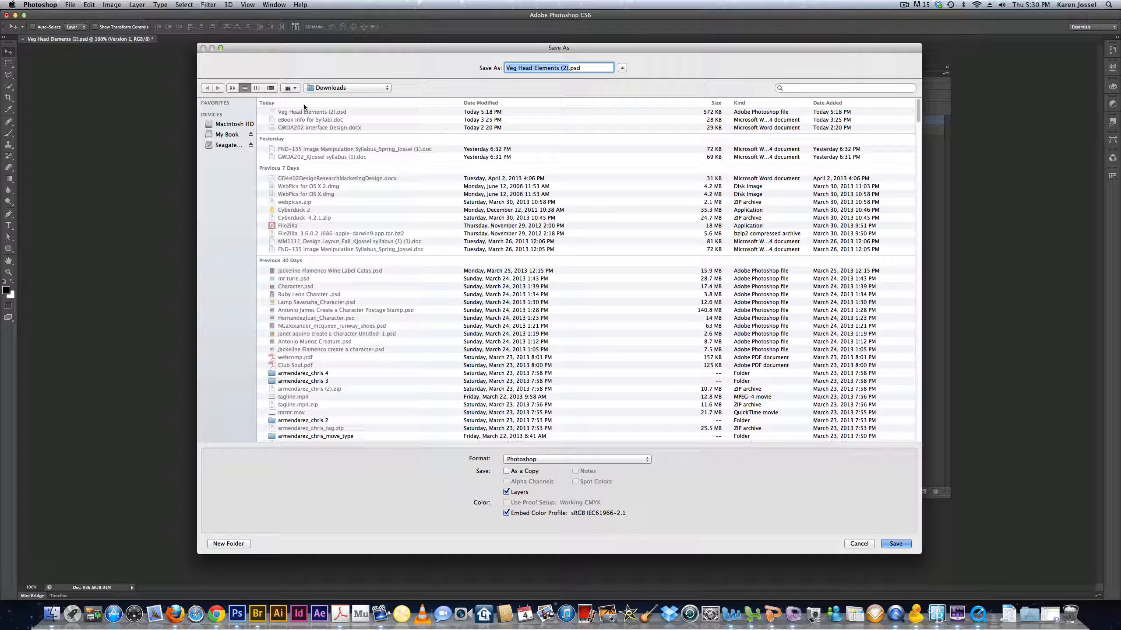
pyautogui.click(322, 89)
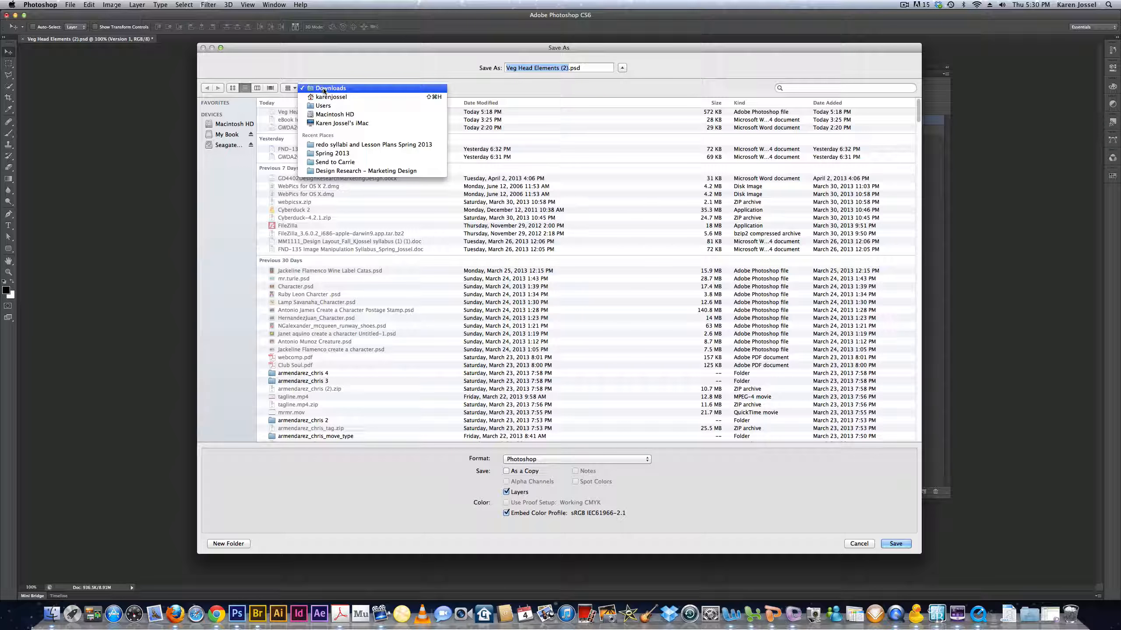
pyautogui.click(324, 106)
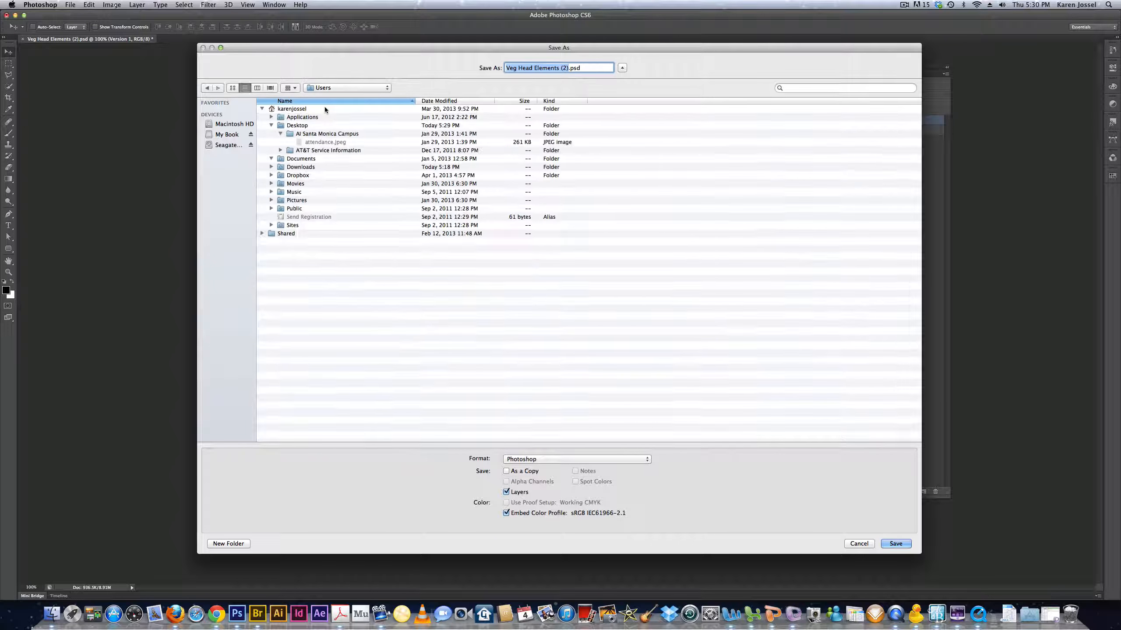
pyautogui.doubleClick(298, 141)
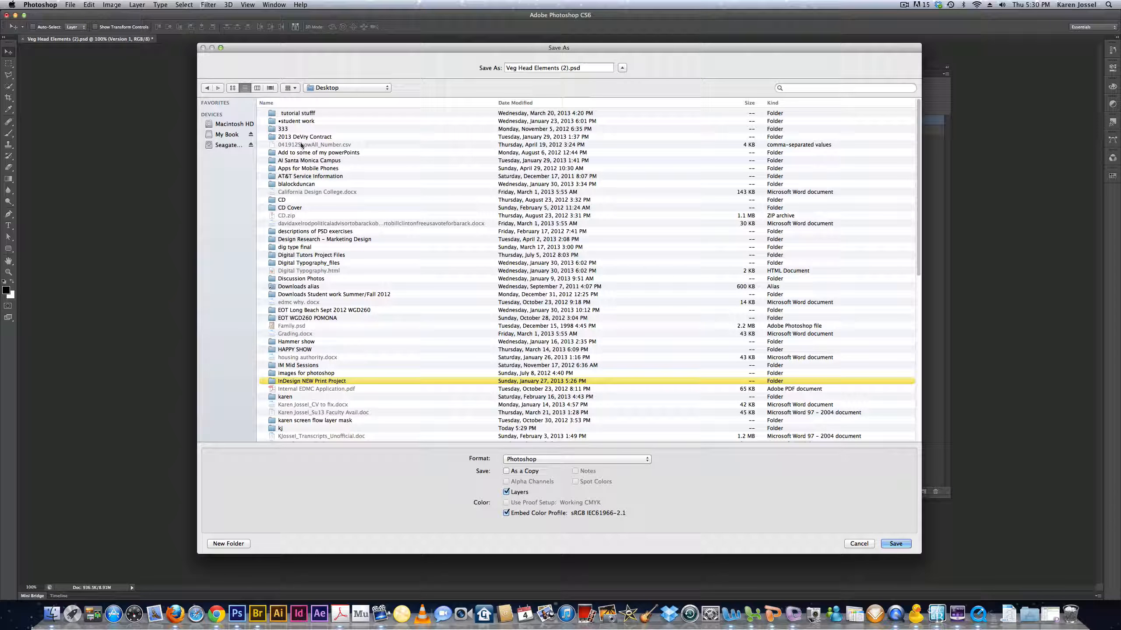
pyautogui.click(274, 429)
pyautogui.doubleClick(274, 429)
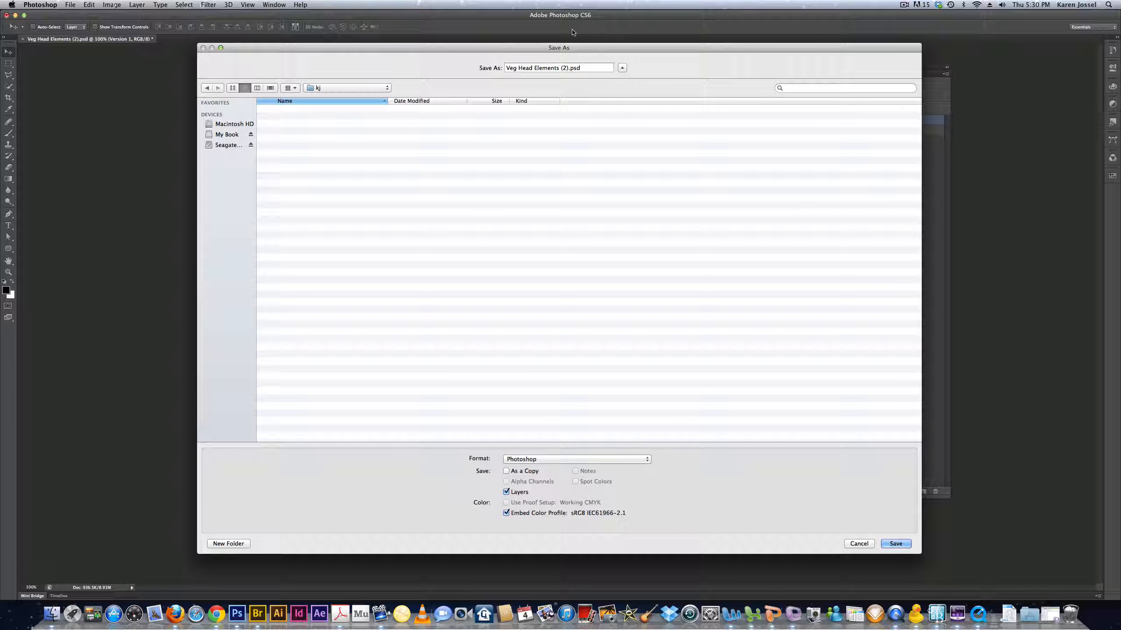
# Step: Name the file with the author's full name followed by "Veg Head" and save it as a Photoshop file
pyautogui.click(566, 67)
pyautogui.moveTo(569, 68); pyautogui.dragTo(533, 69)
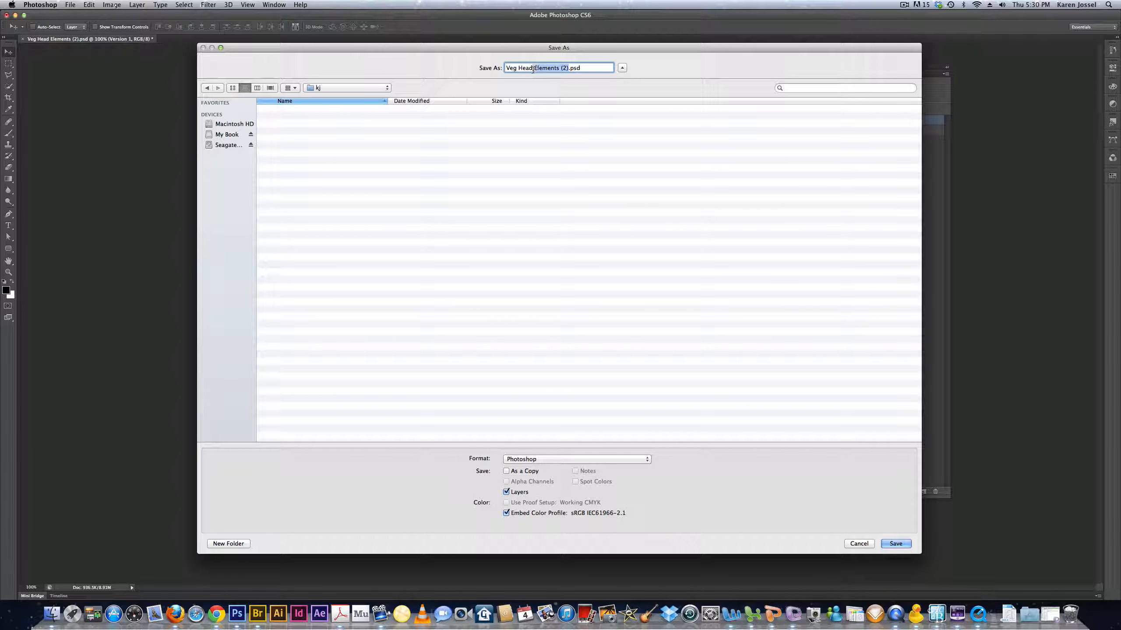
pyautogui.press('BackSpace')
pyautogui.write('karen jossel Veg Head')
pyautogui.click(893, 544)
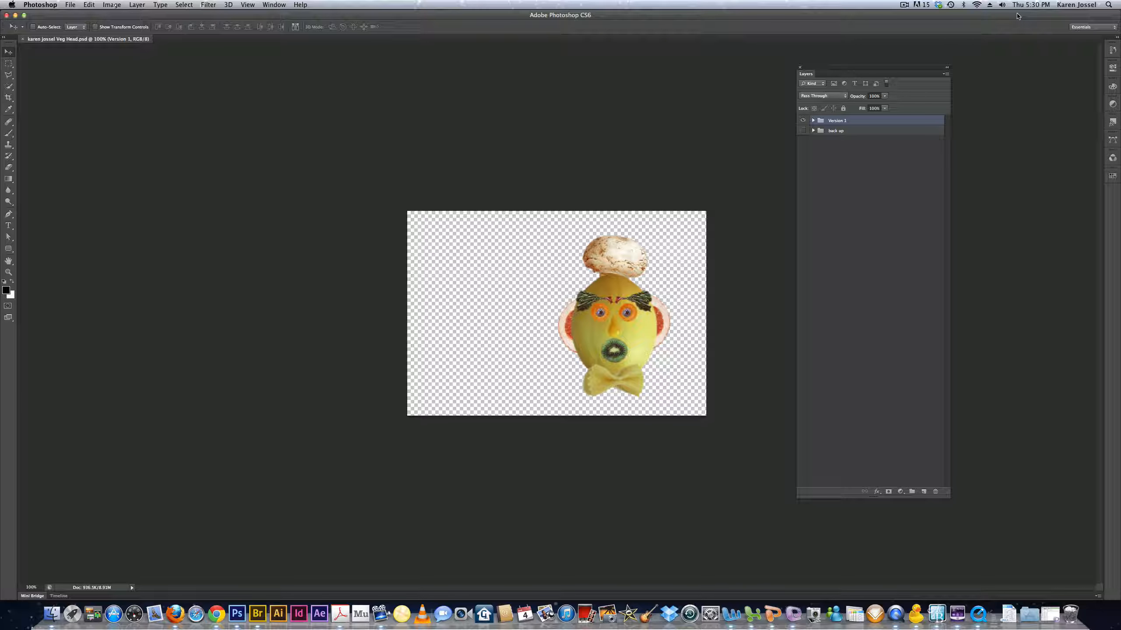
pyautogui.click(903, 5)
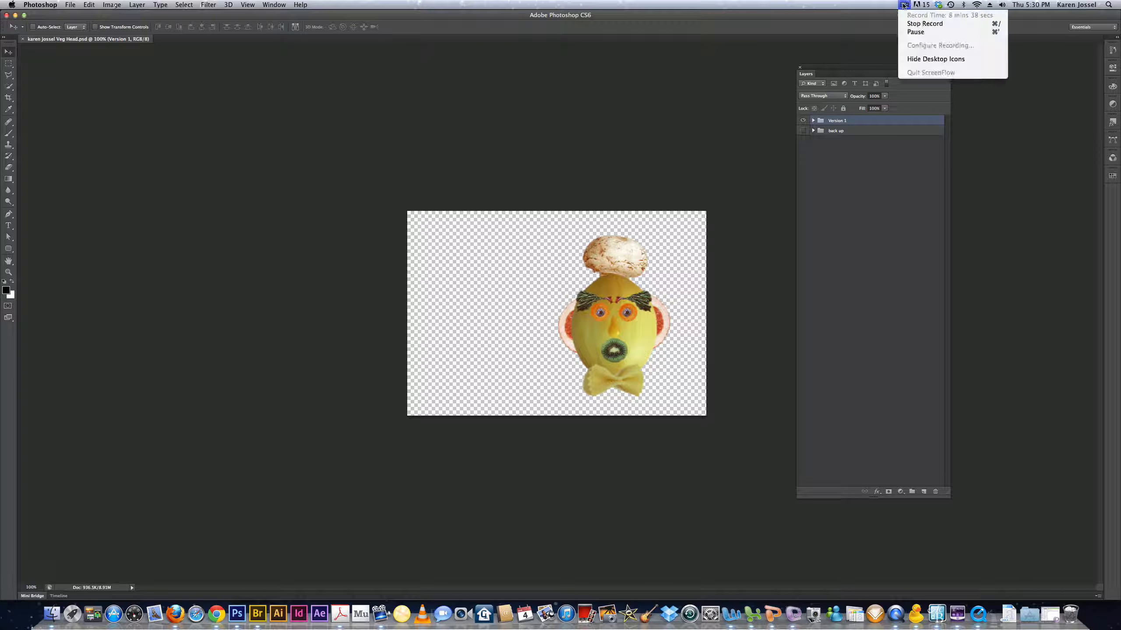